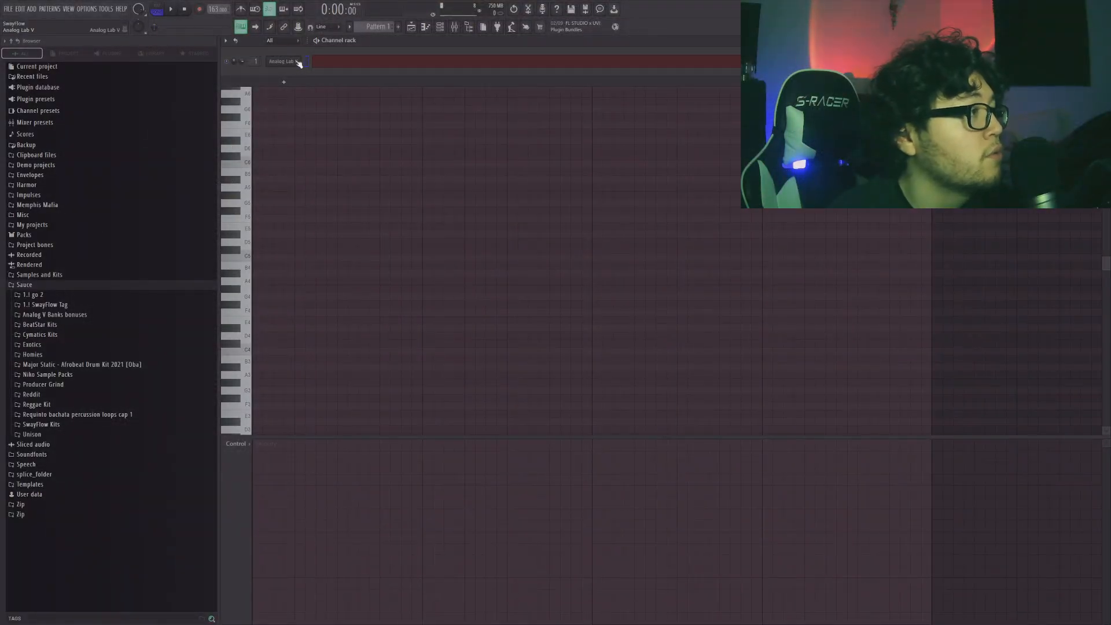
# - Open the Analog Lab V instrument and look through the presets in the Community Crate 1 bank
pyautogui.click(299, 63)
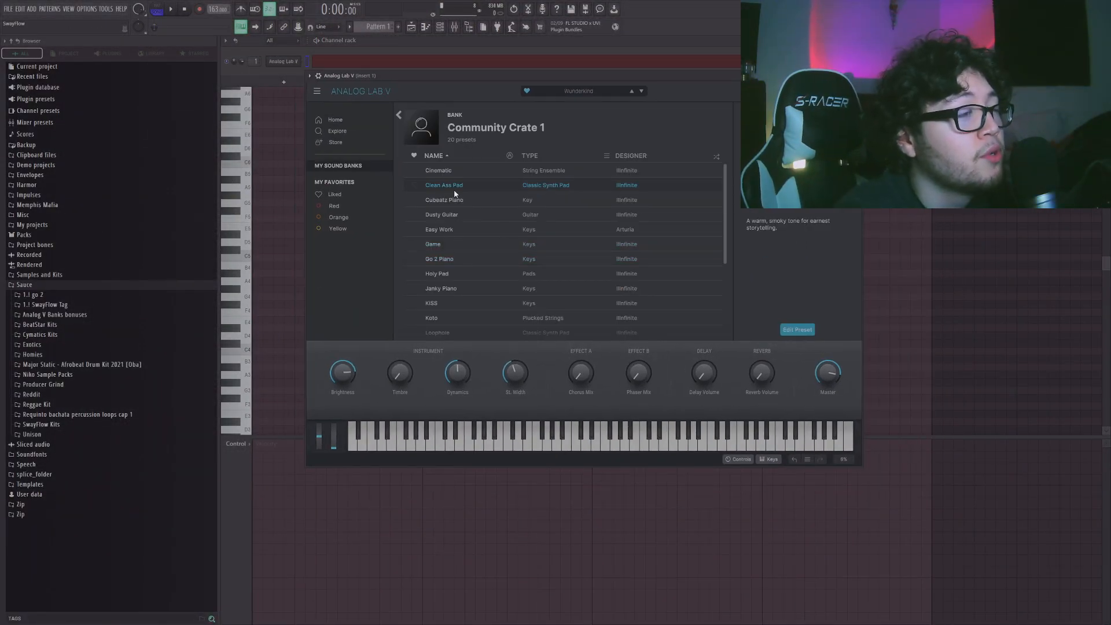
pyautogui.click(470, 230)
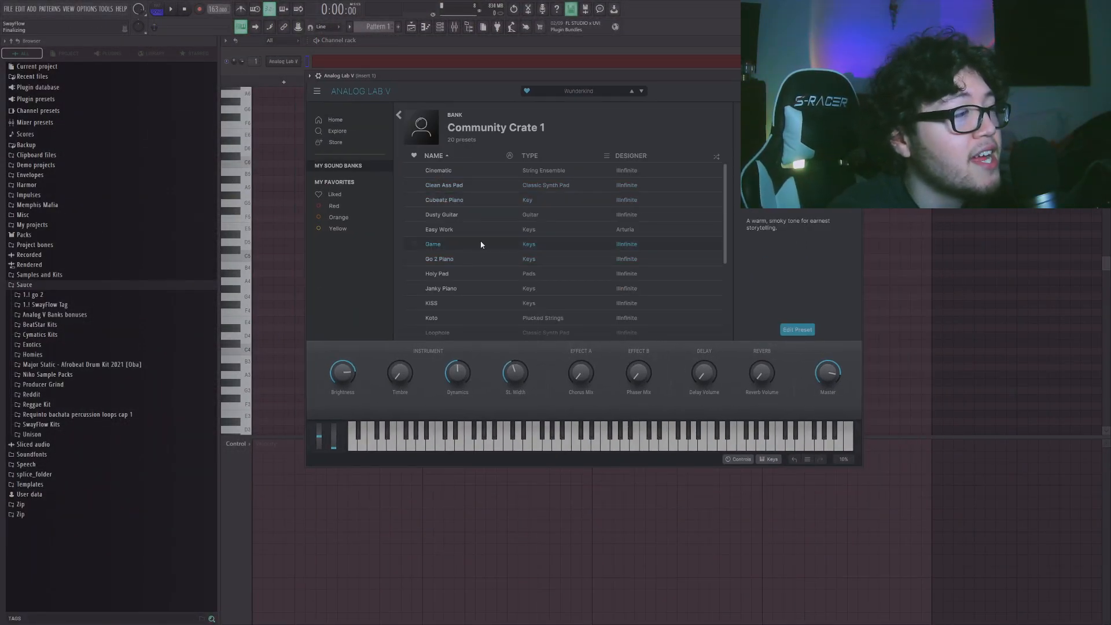
pyautogui.click(610, 304)
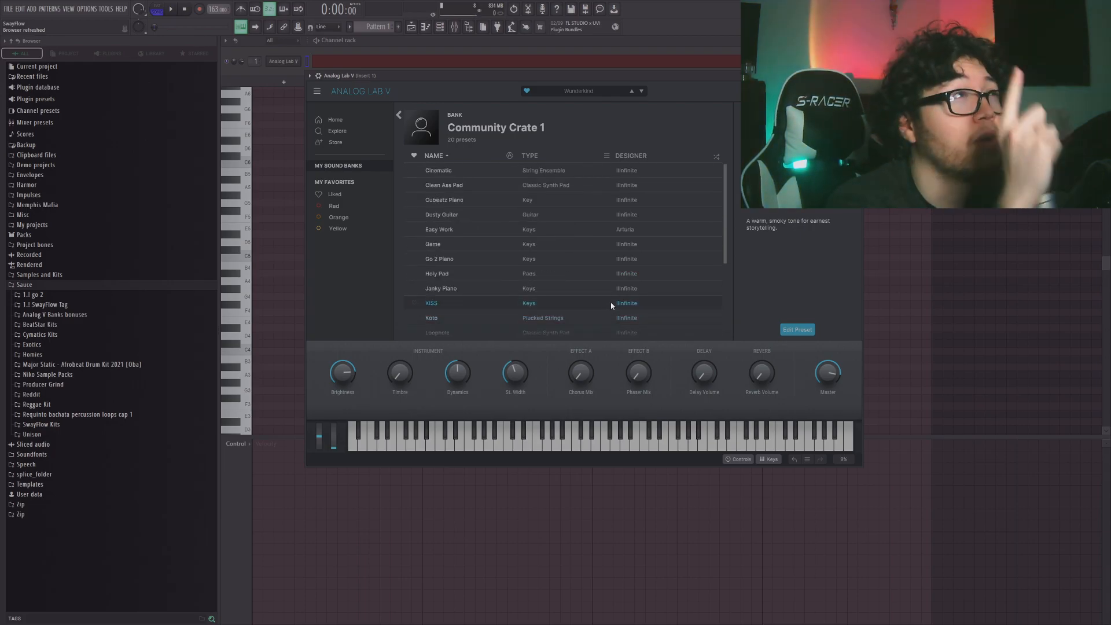
pyautogui.click(521, 246)
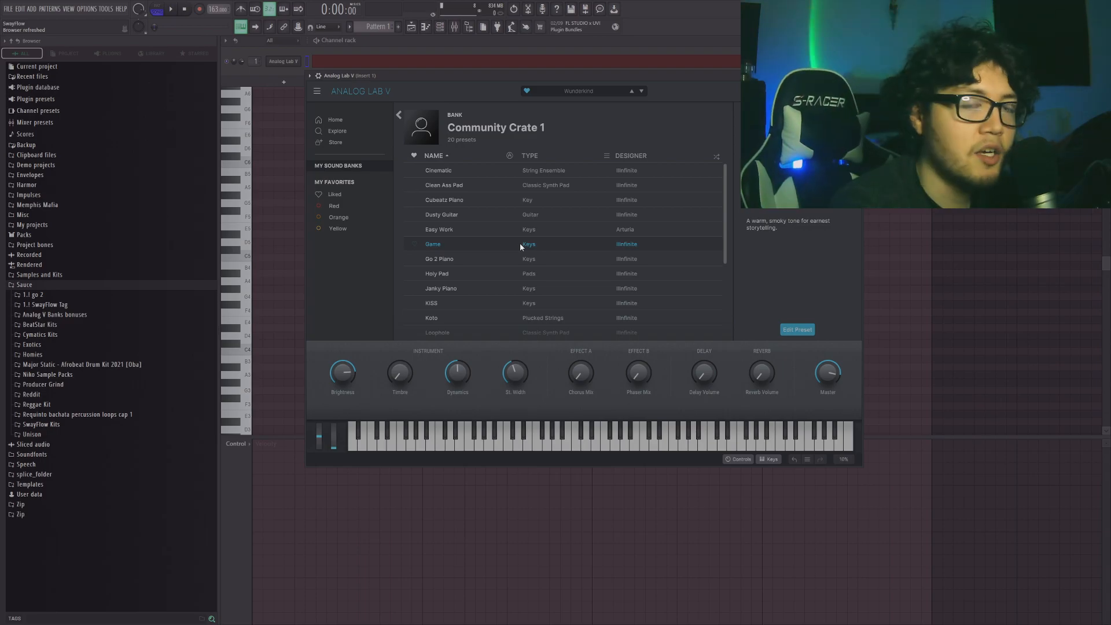
pyautogui.click(555, 172)
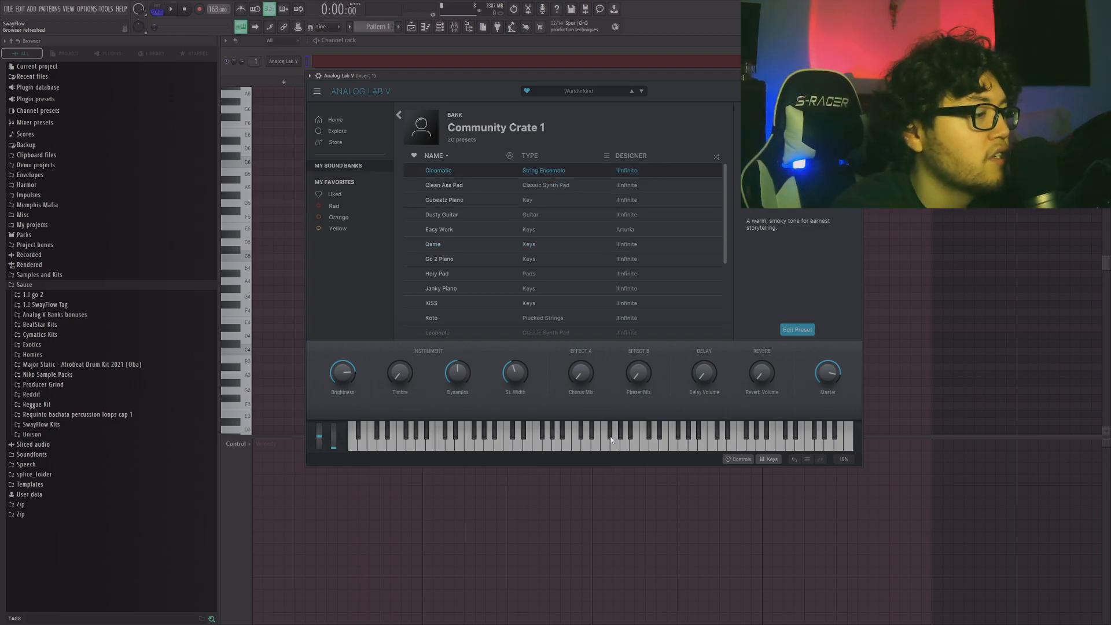
# - Draw a one-bar chord of C5, D#5 and G5 at bar 1 in the Analog Lab V piano roll
pyautogui.moveTo(278, 256); pyautogui.dragTo(214, 255)
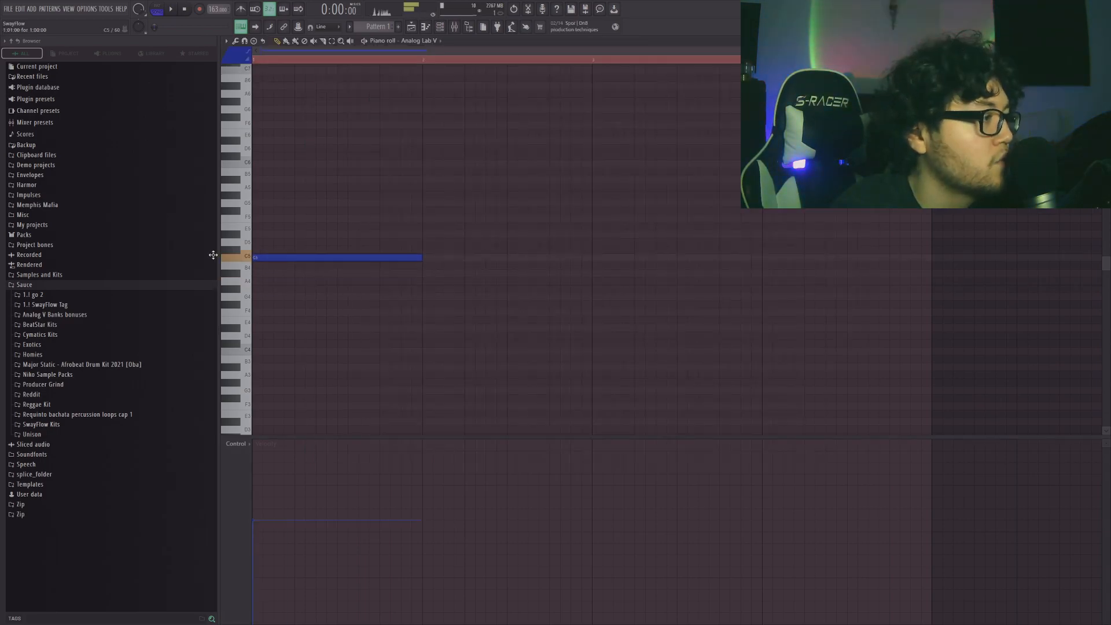
pyautogui.moveTo(335, 234); pyautogui.dragTo(224, 235)
pyautogui.moveTo(301, 203); pyautogui.dragTo(228, 204)
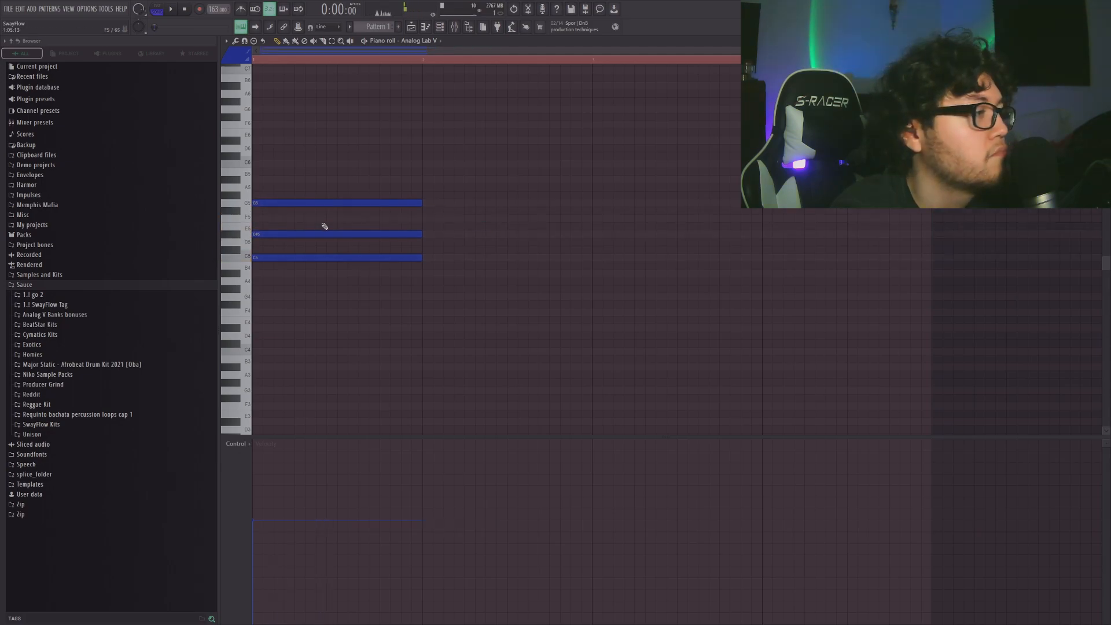
# - Duplicate the chord into bar 2 and lower the copy's middle note to D5
pyautogui.hotkey('ctrl', 'a')
pyautogui.click(322, 210)
pyautogui.rightClick(321, 210)
pyautogui.hotkey('ctrl', 'a')
pyautogui.moveTo(310, 206); pyautogui.dragTo(477, 204)
pyautogui.hotkey('ctrl', 'd')
pyautogui.moveTo(436, 234)
pyautogui.mouseDown()
pyautogui.moveTo(440, 256)
pyautogui.moveTo(423, 239)
pyautogui.mouseUp()
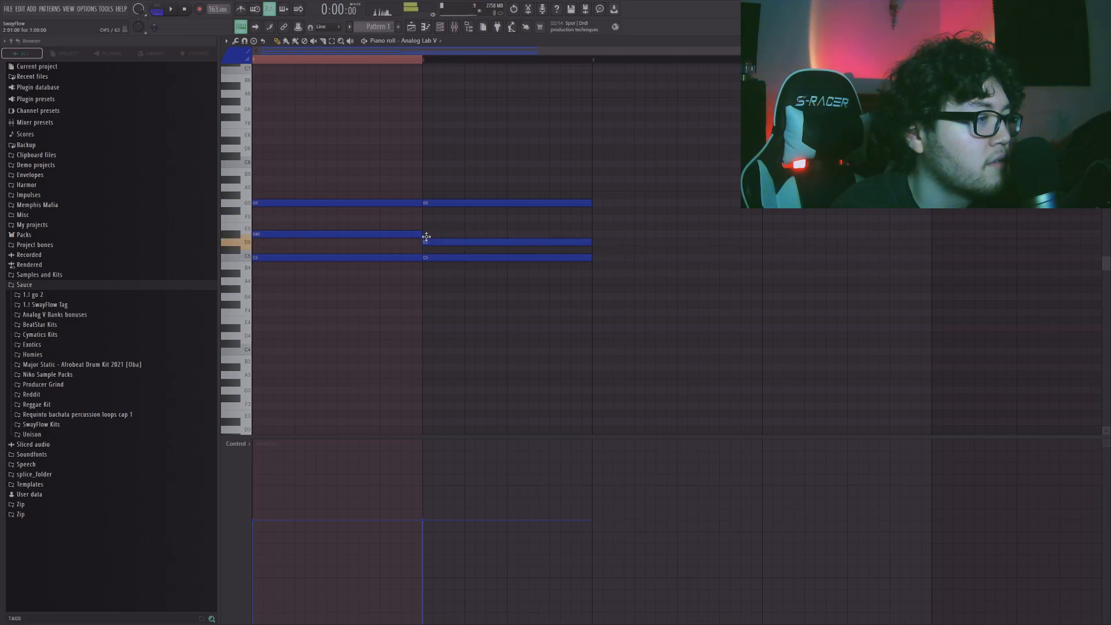
# - Duplicate the two-bar chord progression into bars 3 and 4 and play it back
pyautogui.hotkey('ctrl', 'a')
pyautogui.moveTo(349, 232); pyautogui.dragTo(688, 231)
pyautogui.hotkey('ctrl', 'd')
pyautogui.press('space')
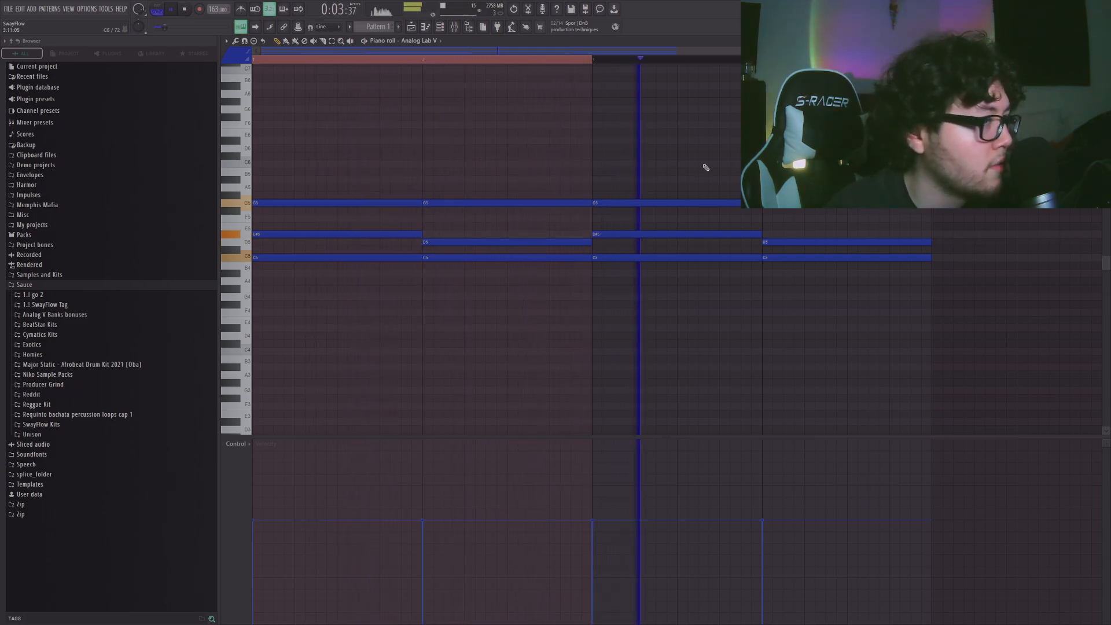
pyautogui.press('space')
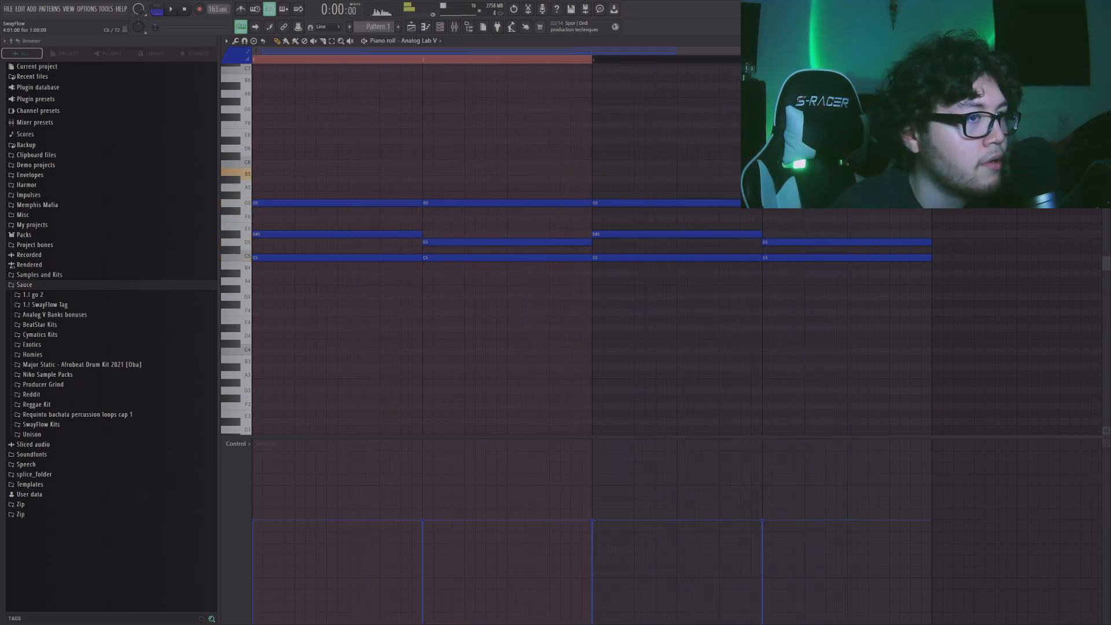
pyautogui.press('space')
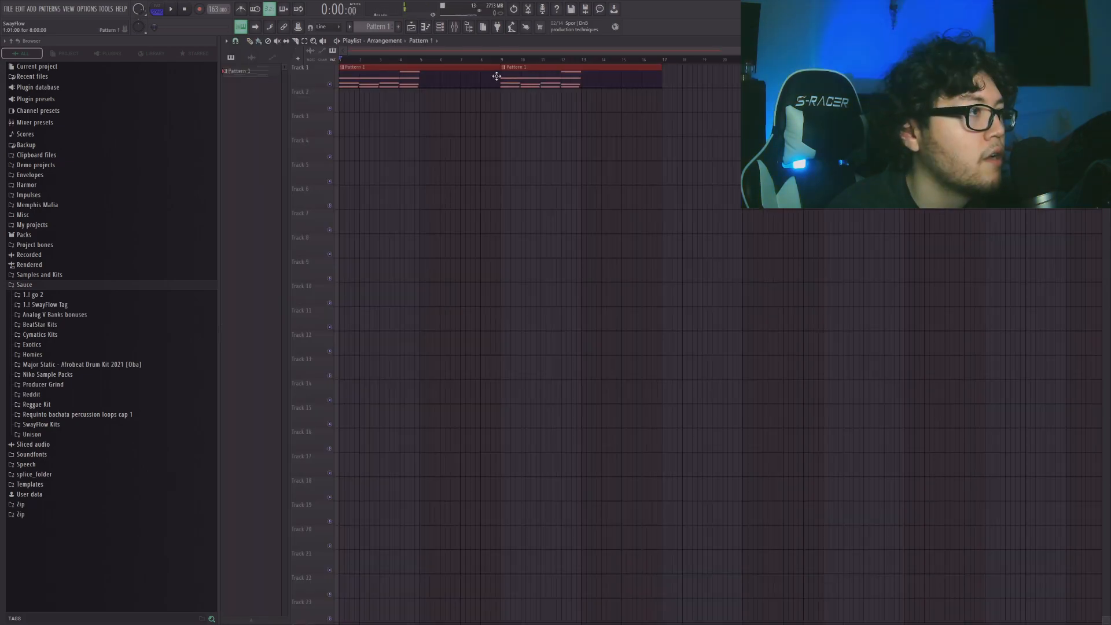
# - Shorten the first Pattern 1 clip to four bars with a copy at bar 5, and reopen the pattern's notes
pyautogui.moveTo(499, 77); pyautogui.dragTo(419, 79)
pyautogui.moveTo(385, 75); pyautogui.dragTo(466, 75)
pyautogui.doubleClick(410, 77)
pyautogui.scroll(-3, 518, 139)
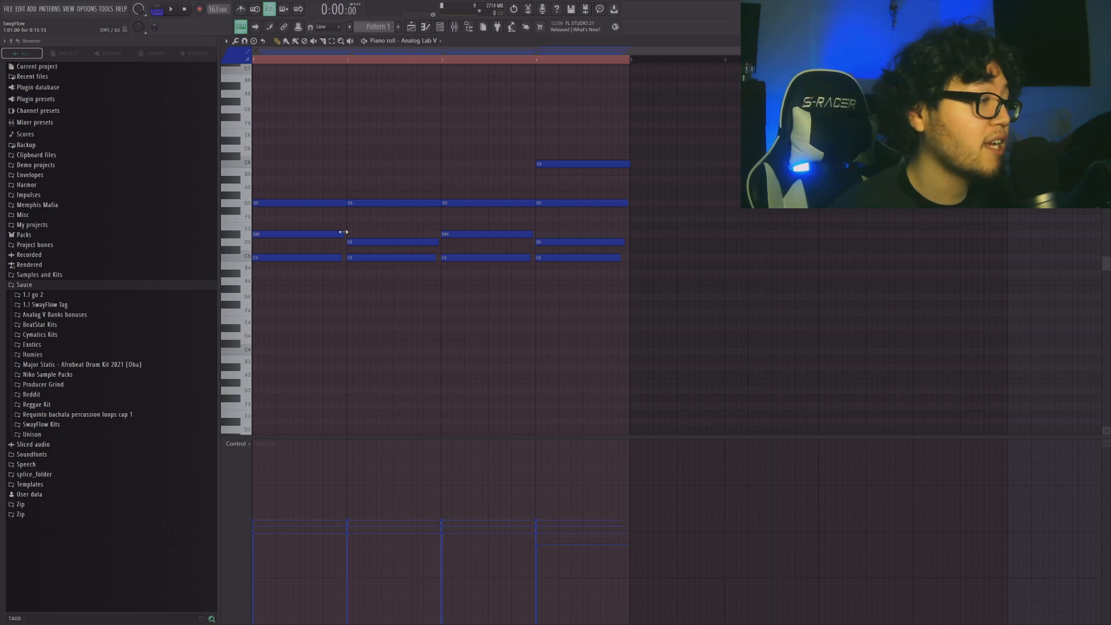
# - Try a half-bar melody of D#6, D6 and C6 above the chords, starting at bar 1
pyautogui.scroll(3, 440, 241)
pyautogui.scroll(1, 297, 230)
pyautogui.moveTo(260, 241); pyautogui.dragTo(235, 231)
pyautogui.click(306, 243)
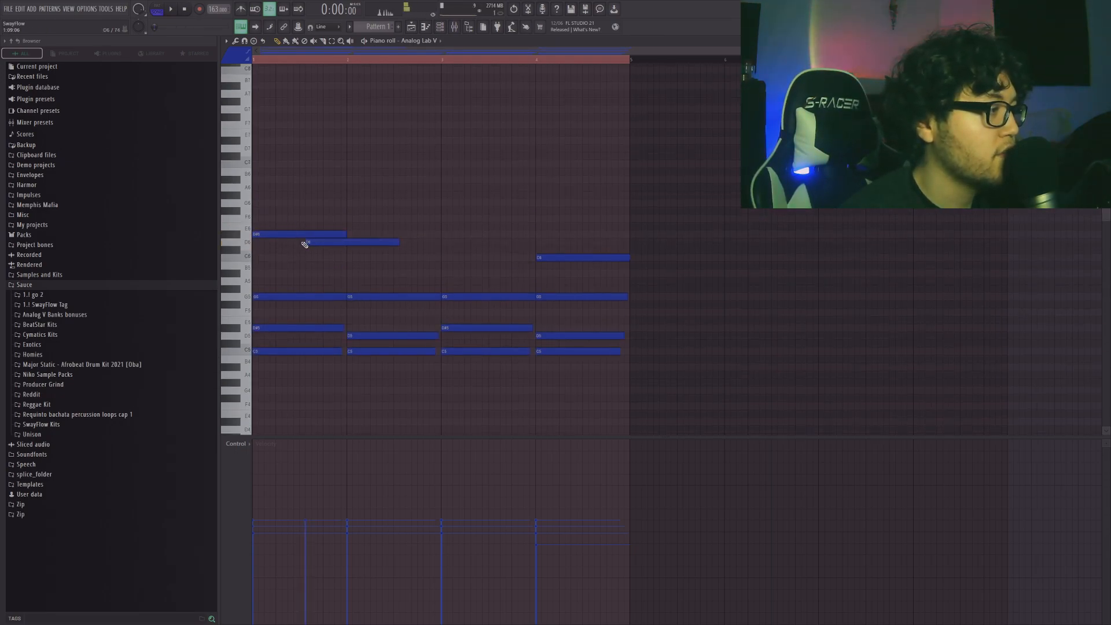
pyautogui.click(373, 257)
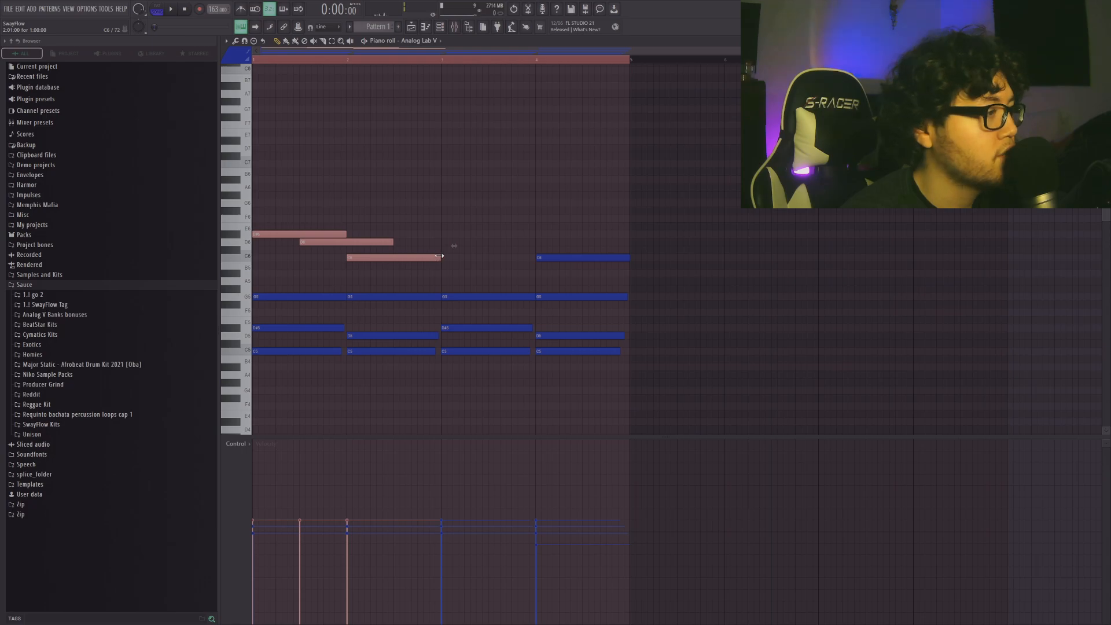
pyautogui.moveTo(440, 256); pyautogui.dragTo(401, 246)
# - Try adding half-bar C6 and D#6 melody notes in bar 3 while the pattern plays
pyautogui.press('space')
pyautogui.click(402, 271)
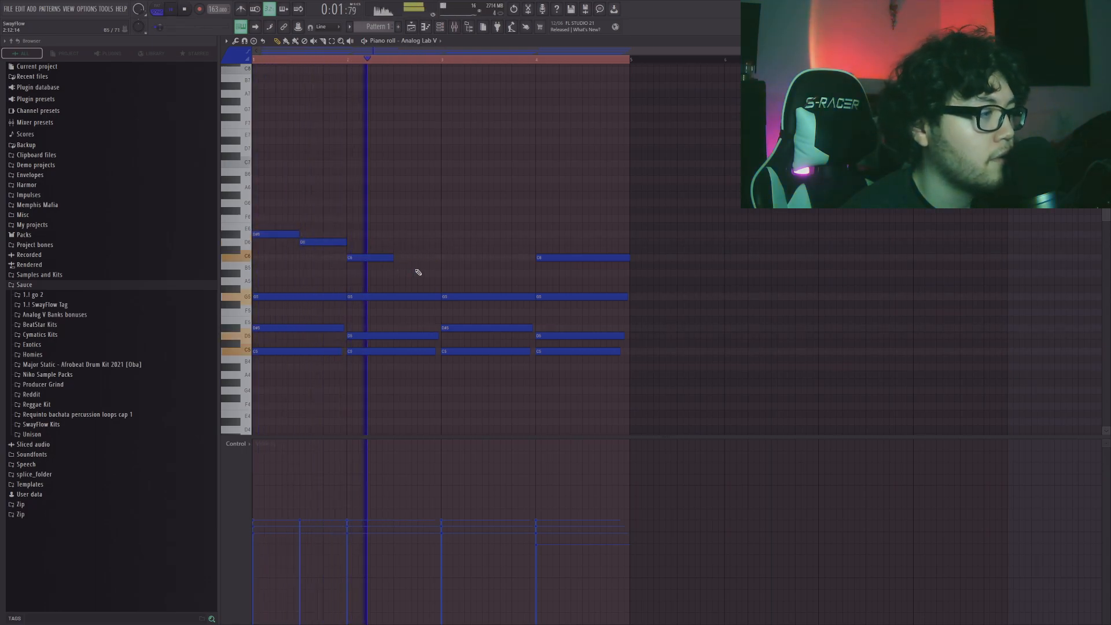
pyautogui.click(444, 258)
pyautogui.click(503, 234)
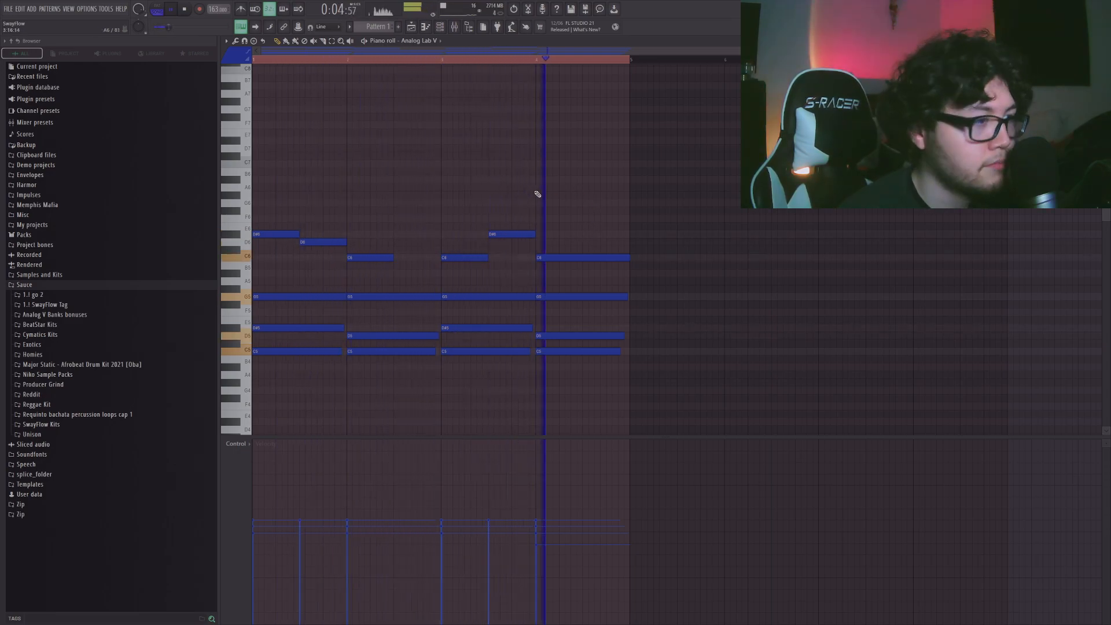
pyautogui.press('space')
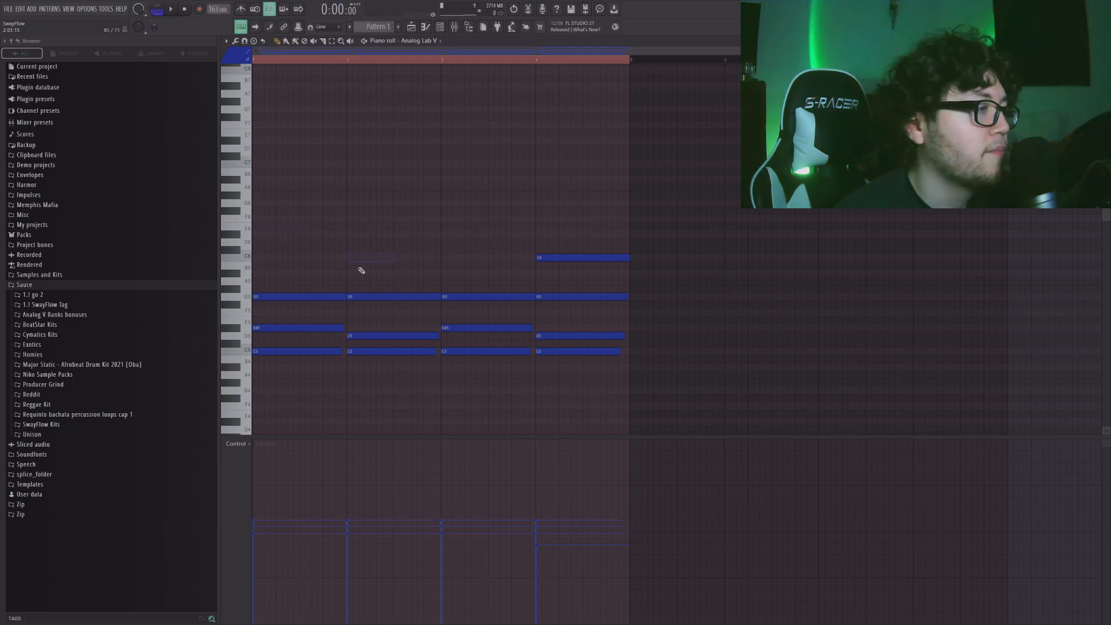
# - Try a half-bar melody of G6, D#6, D#6, D6 and D#6 across bars 1 to 3, and erase it
pyautogui.moveTo(272, 211); pyautogui.dragTo(263, 207)
pyautogui.moveTo(263, 206); pyautogui.dragTo(255, 204)
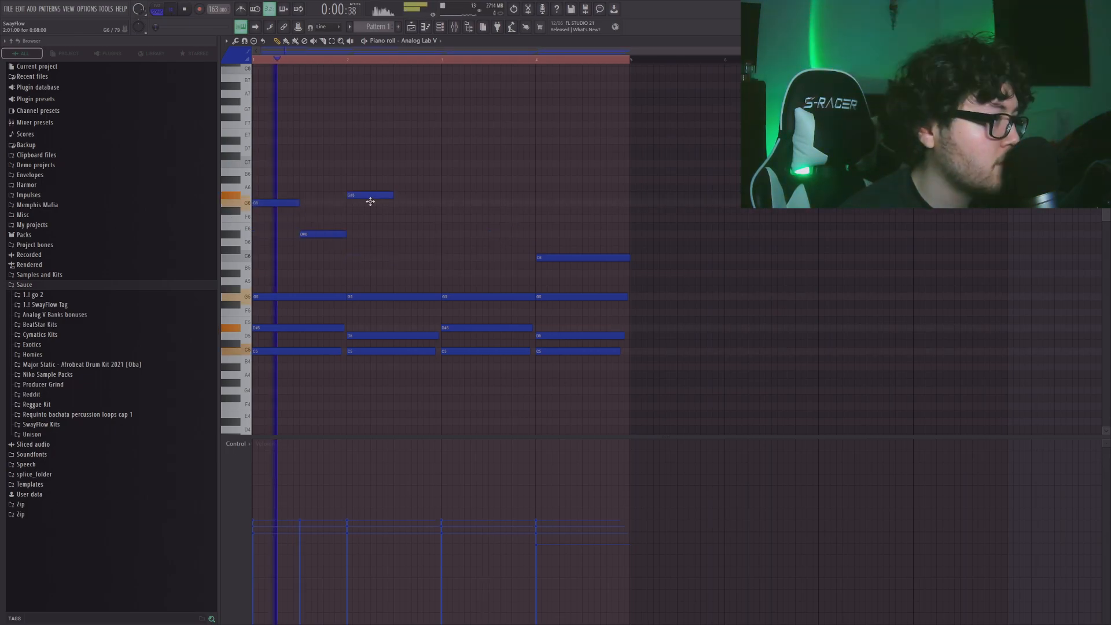
pyautogui.moveTo(370, 200); pyautogui.dragTo(369, 204)
pyautogui.rightClick(369, 203)
pyautogui.click(397, 234)
pyautogui.click(447, 242)
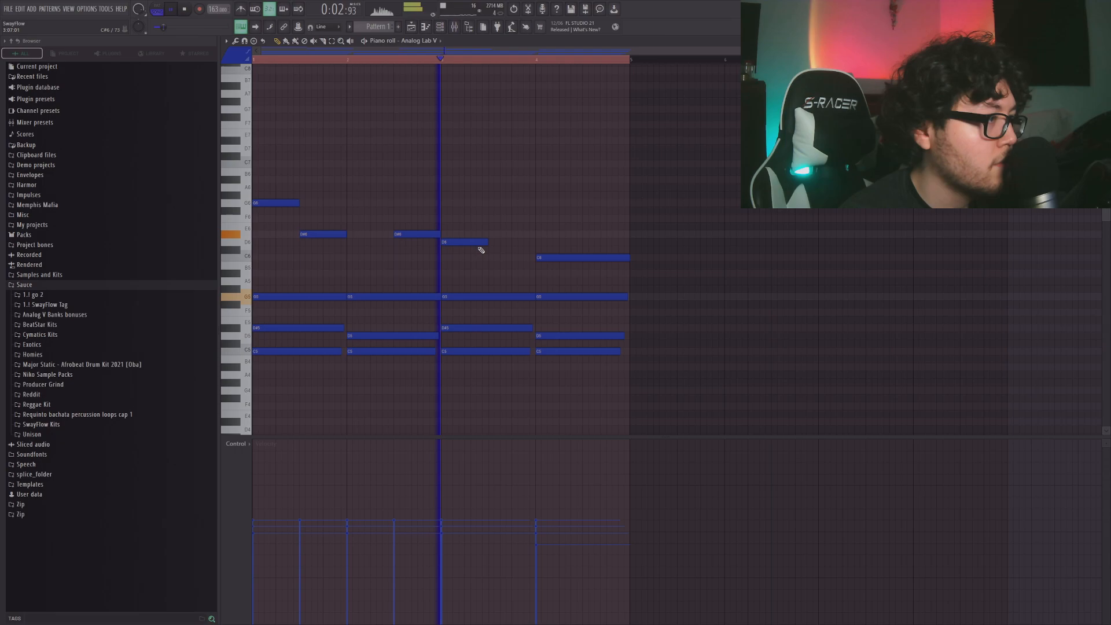
pyautogui.click(513, 234)
pyautogui.press('space')
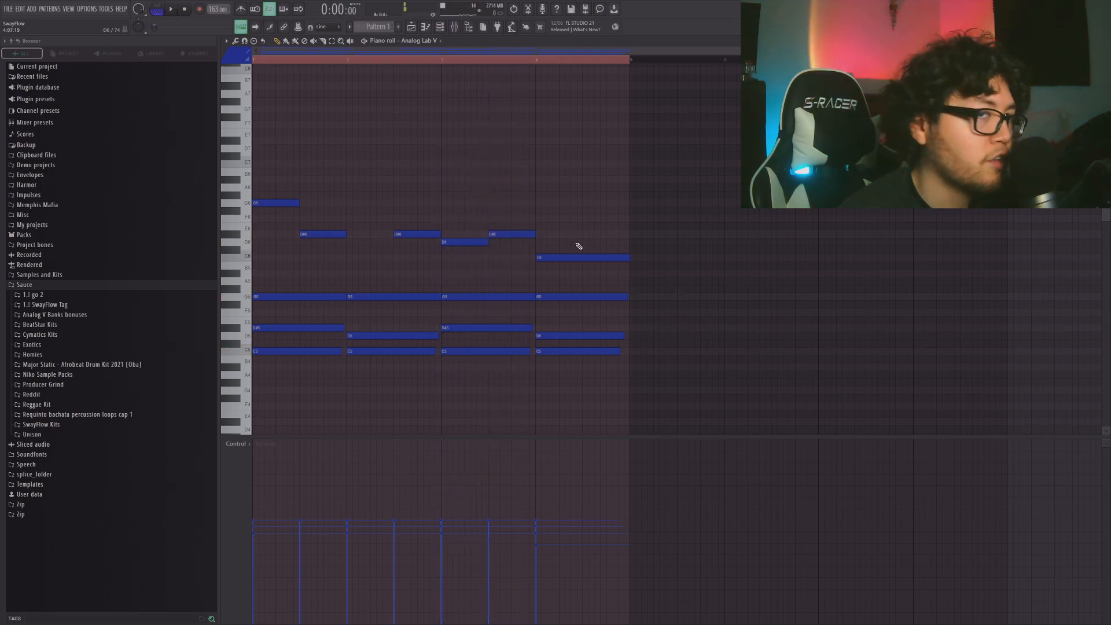
pyautogui.rightClick(330, 234)
pyautogui.rightClick(281, 203)
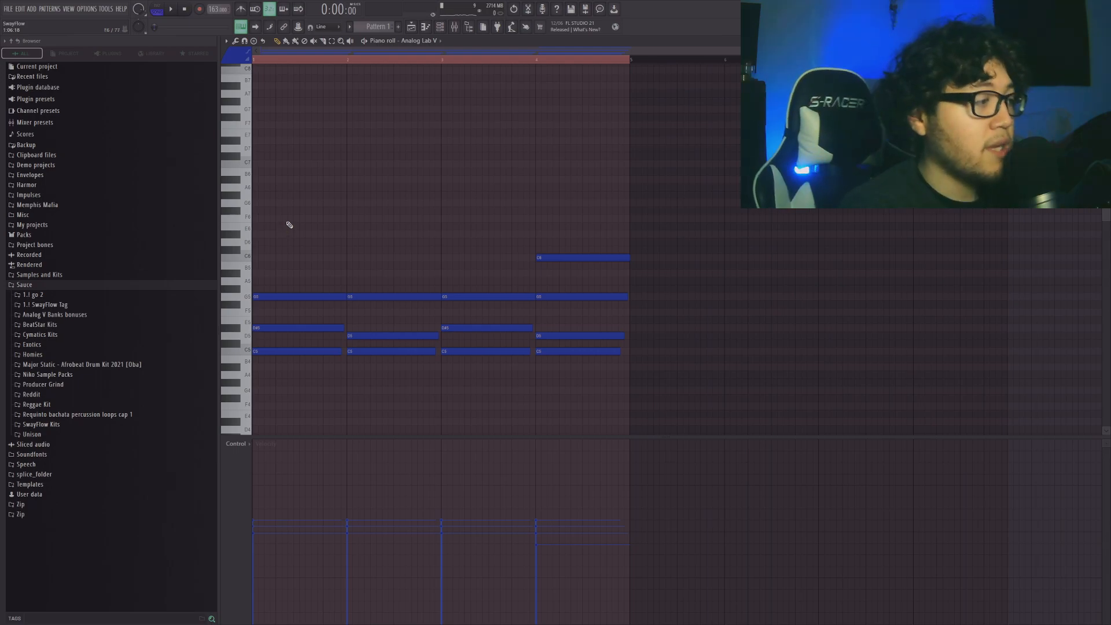
# - Play the consolidated Pattern 1 audio clip, and route it to mixer track 2 with its low end cut
pyautogui.press('F5')
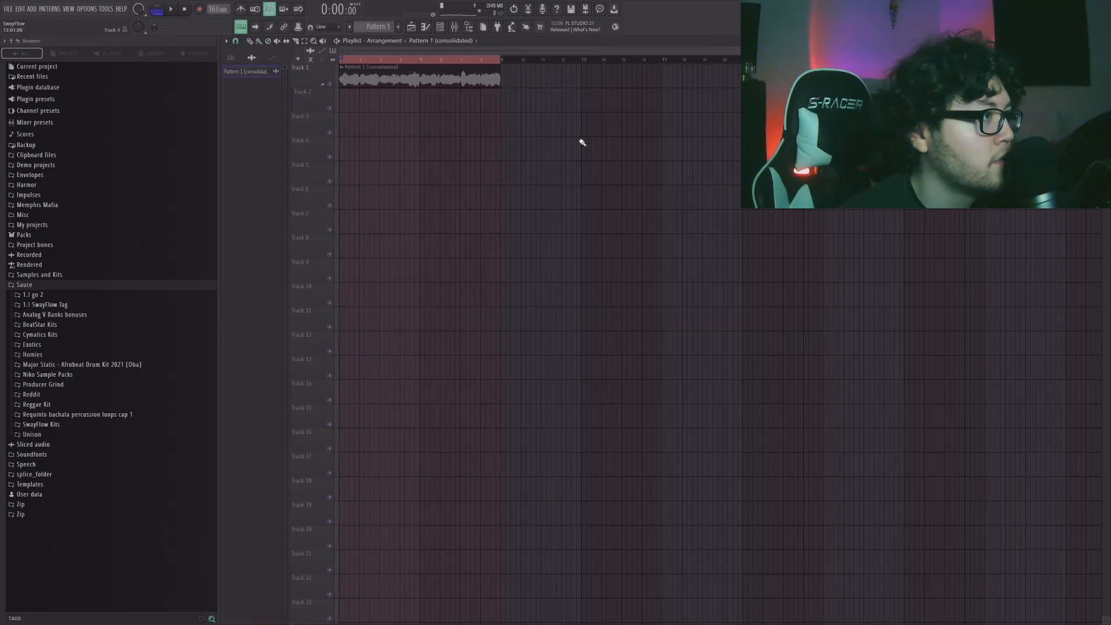
pyautogui.press('space')
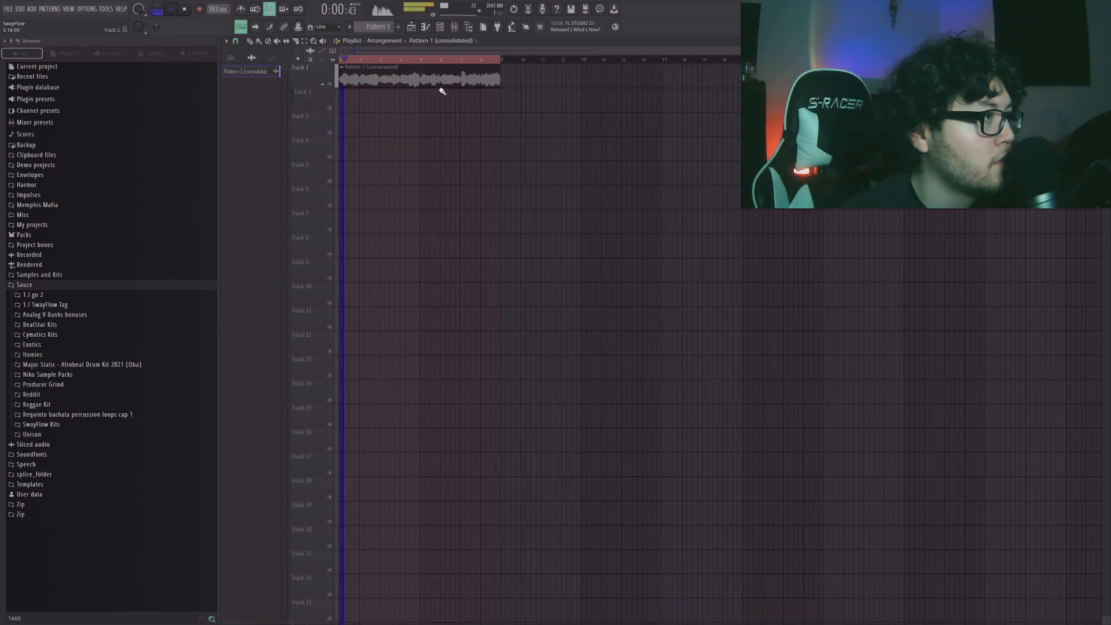
pyautogui.doubleClick(433, 83)
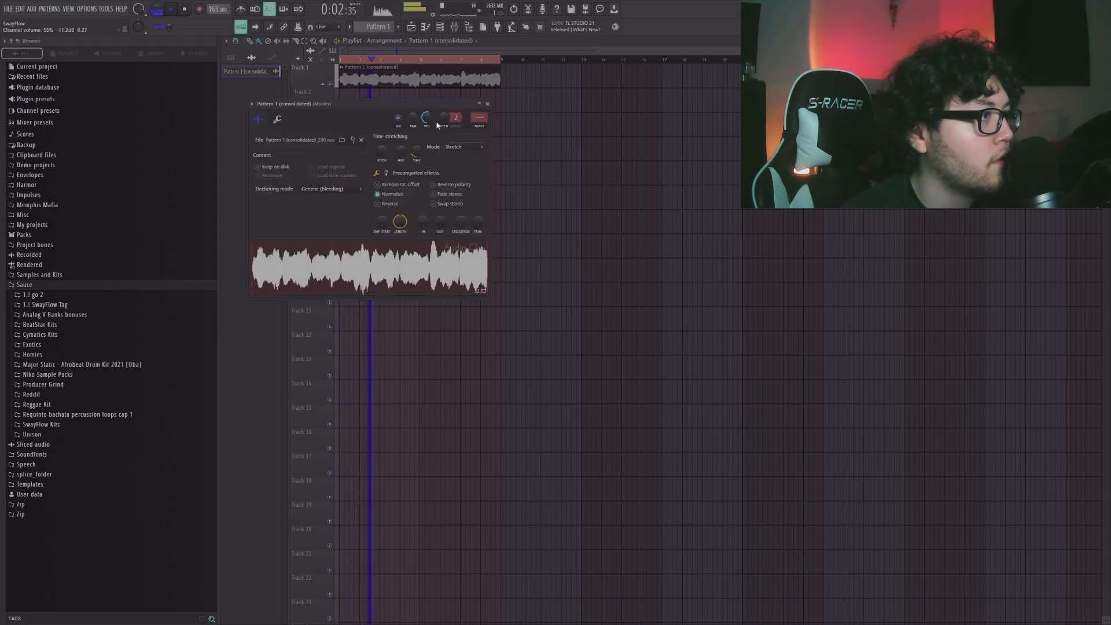
pyautogui.press('F9')
pyautogui.press('space')
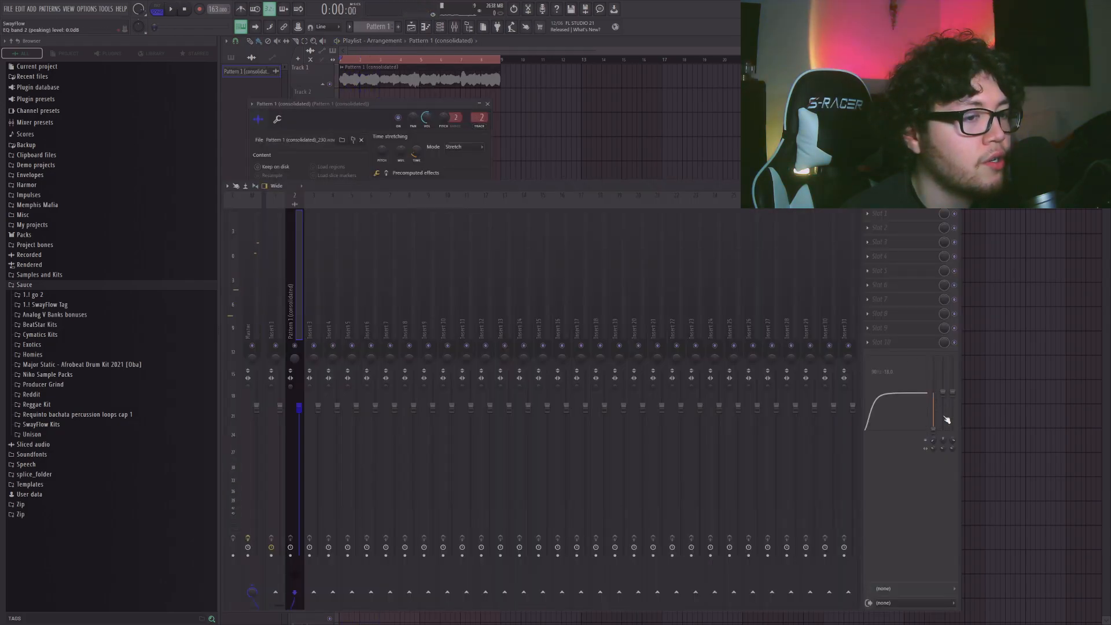
# - Look through the effect plugins available for slot 7 of the consolidated clip's mixer track
pyautogui.click(895, 300)
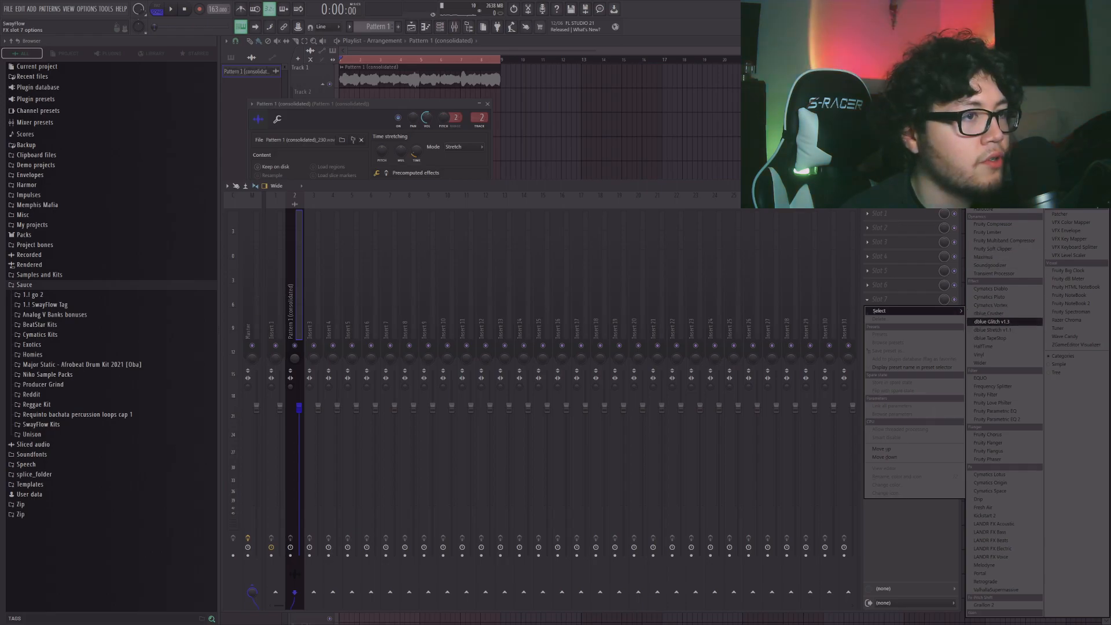
pyautogui.press('Escape')
pyautogui.press('Escape')
pyautogui.press('Escape')
# - Create Pattern 2, place it on Track 6 from bar 1 spanning about eight bars, and open it for editing
pyautogui.click(401, 27)
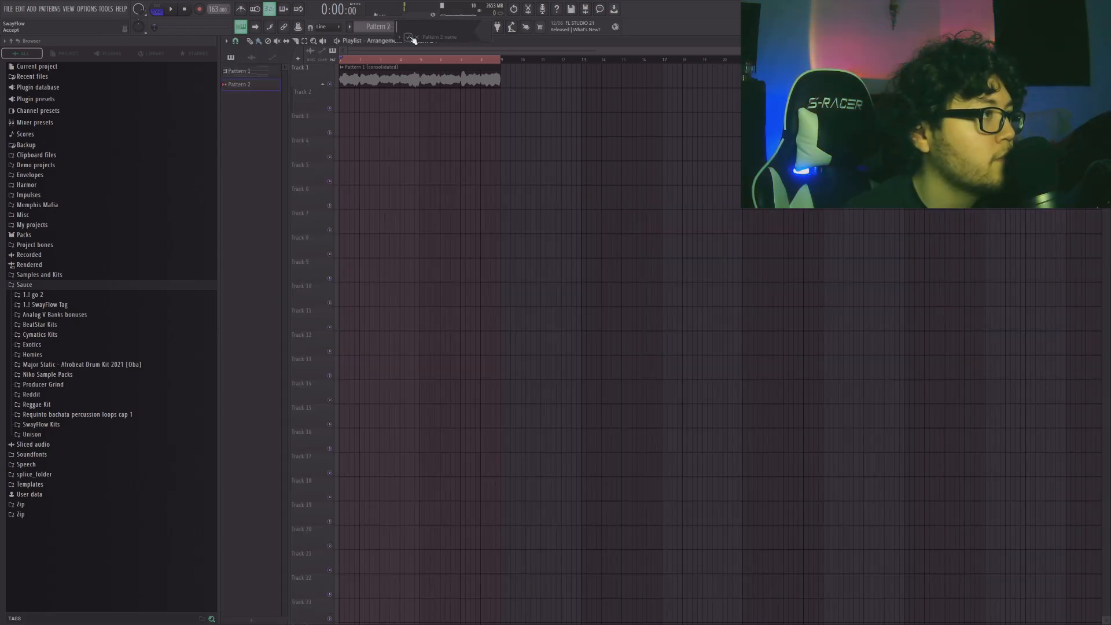
pyautogui.click(410, 38)
pyautogui.moveTo(353, 152)
pyautogui.mouseDown()
pyautogui.moveTo(497, 156)
pyautogui.moveTo(443, 199)
pyautogui.mouseUp()
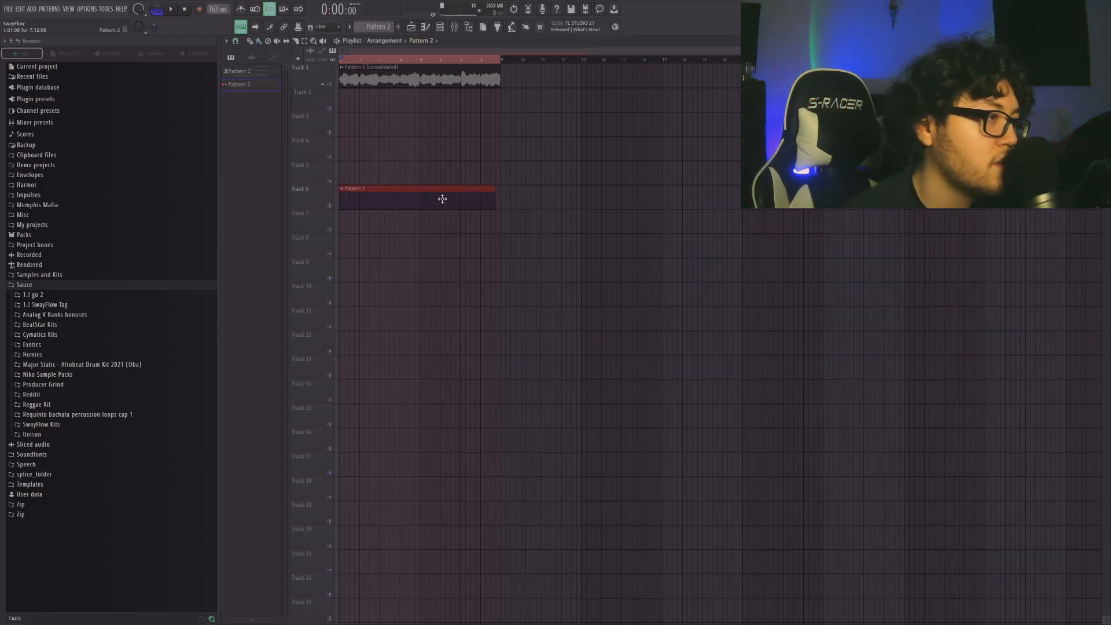
pyautogui.doubleClick(442, 198)
pyautogui.click(413, 30)
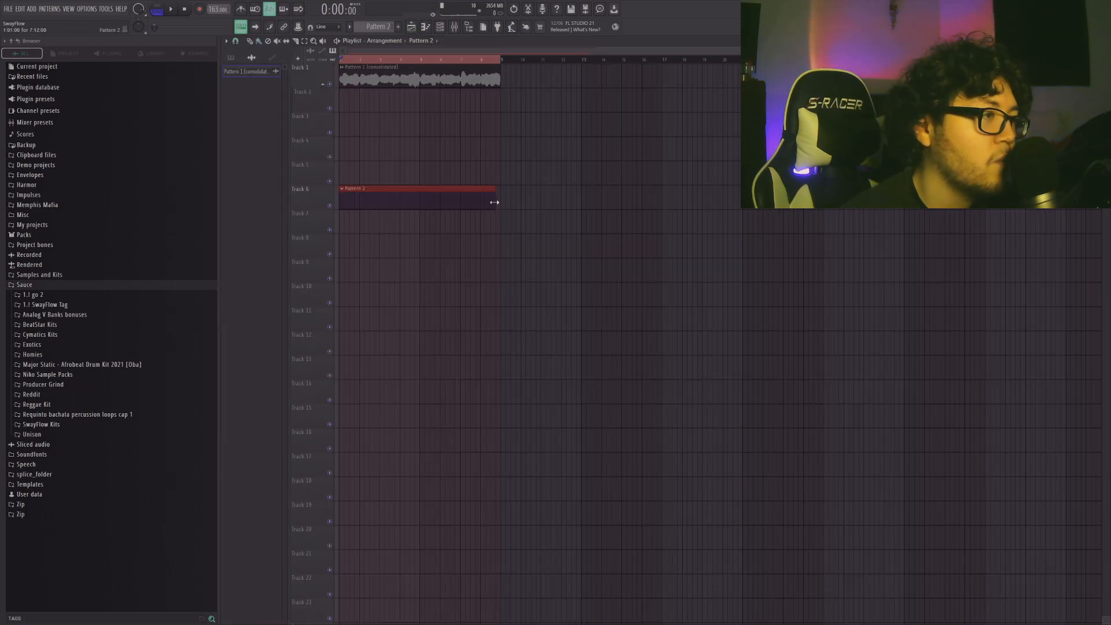
pyautogui.doubleClick(478, 202)
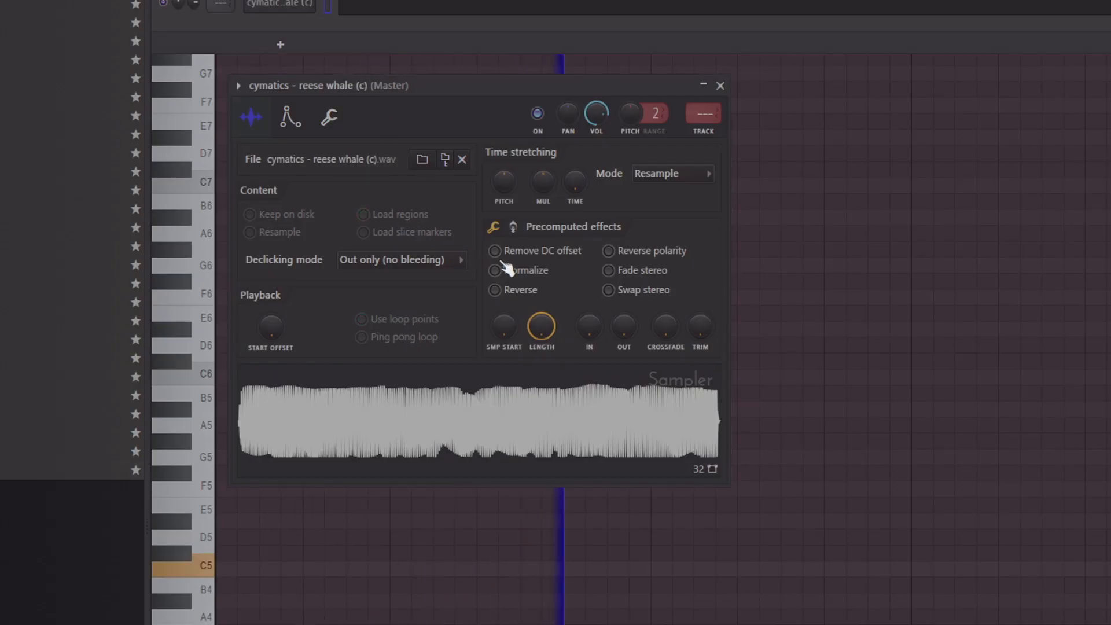
# - Lower the attack and decay of the reese whale sample's volume envelope
pyautogui.click(329, 121)
pyautogui.click(291, 117)
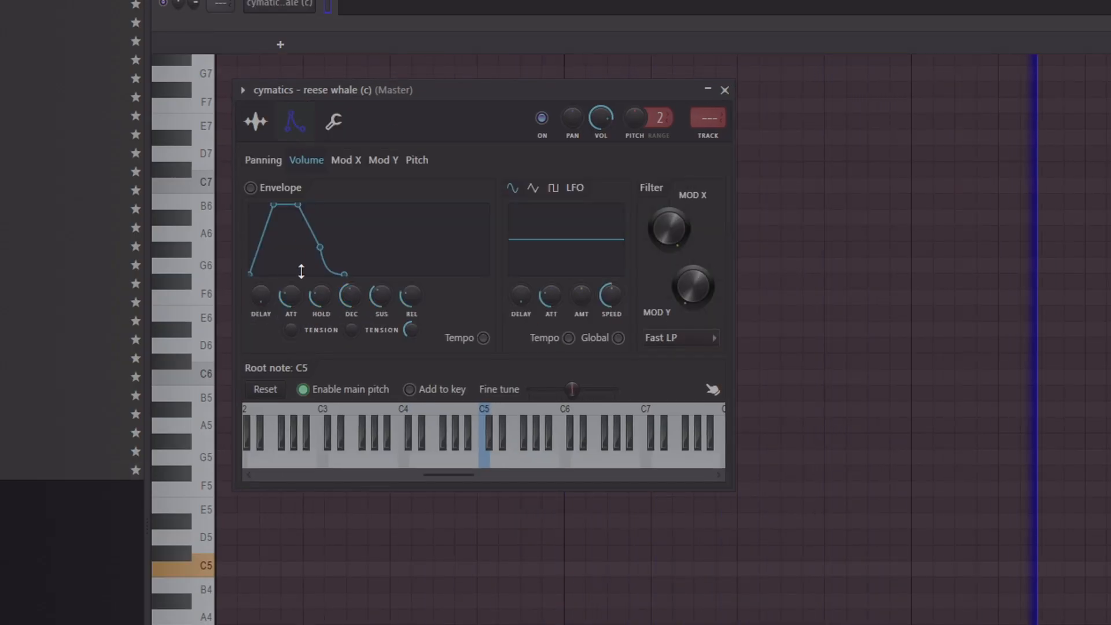
pyautogui.moveTo(293, 295); pyautogui.dragTo(293, 325)
pyautogui.moveTo(350, 295); pyautogui.dragTo(350, 327)
pyautogui.click(365, 10)
# - Draw one-bar C5 notes at bars 1 and 2 for the reese whale bass and play them back
pyautogui.moveTo(358, 282)
pyautogui.mouseDown()
pyautogui.moveTo(70, 308)
pyautogui.moveTo(35, 380)
pyautogui.moveTo(37, 367)
pyautogui.mouseUp()
pyautogui.moveTo(275, 379); pyautogui.dragTo(260, 571)
pyautogui.moveTo(388, 569); pyautogui.dragTo(561, 569)
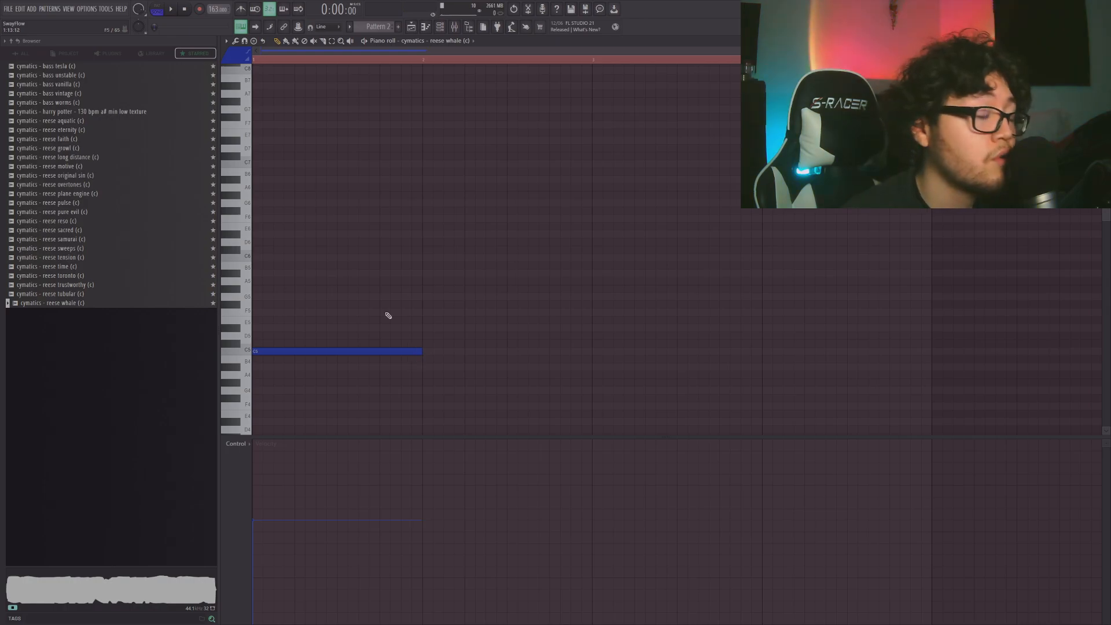
pyautogui.scroll(-1, 335, 387)
pyautogui.click(422, 328)
pyautogui.moveTo(422, 332); pyautogui.dragTo(462, 327)
pyautogui.press('space')
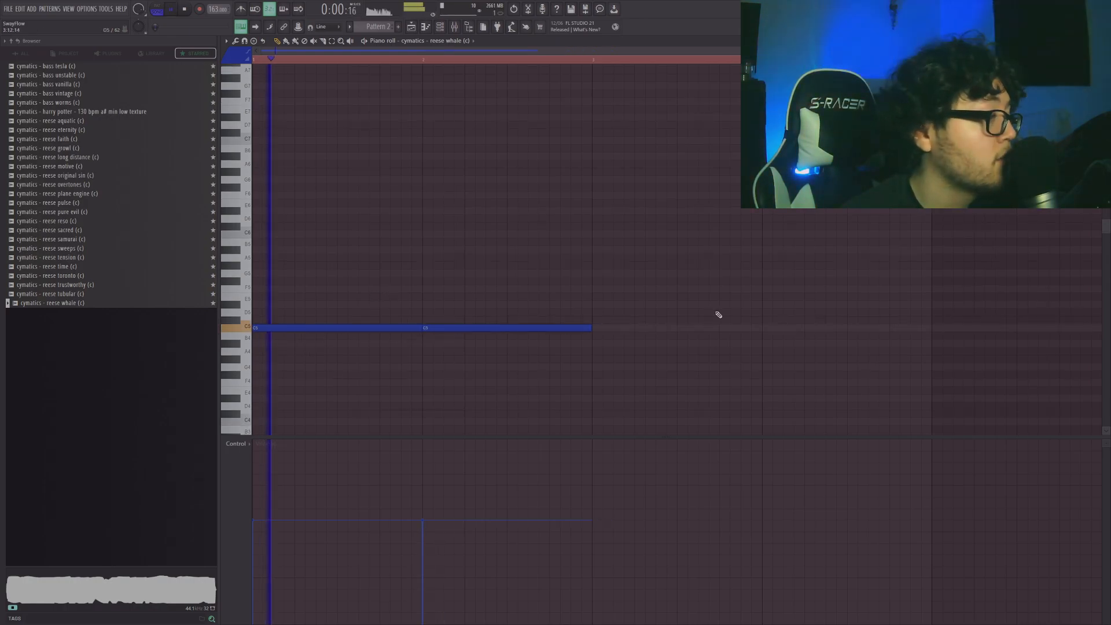
pyautogui.press('space')
# - Move the bass note in bar 1 to G#5
pyautogui.moveTo(296, 326); pyautogui.dragTo(280, 362)
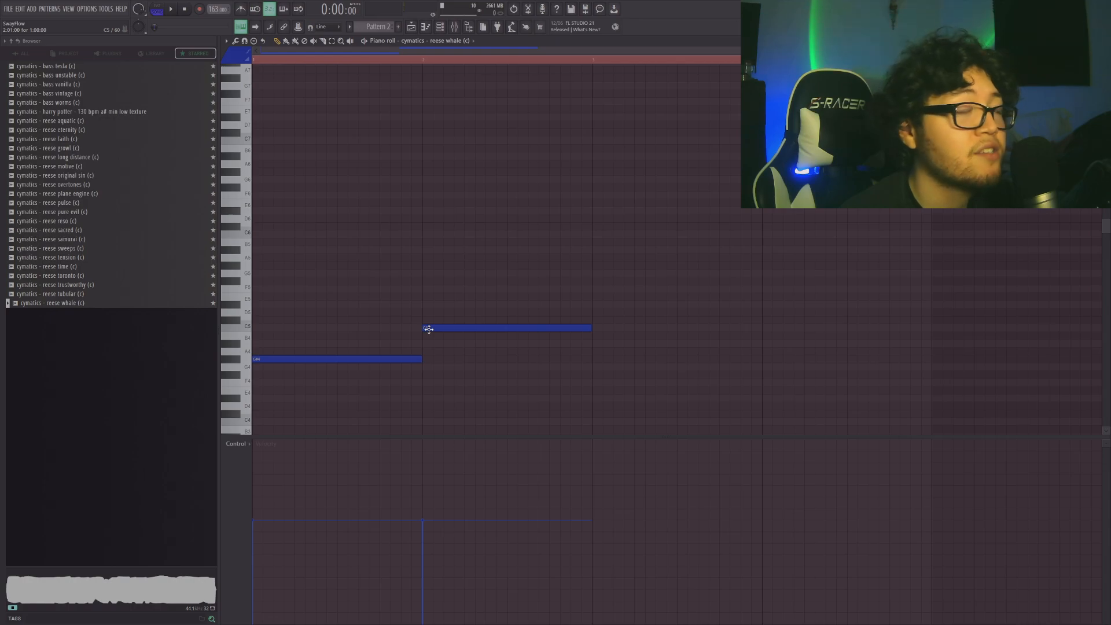
pyautogui.moveTo(299, 362); pyautogui.dragTo(239, 264)
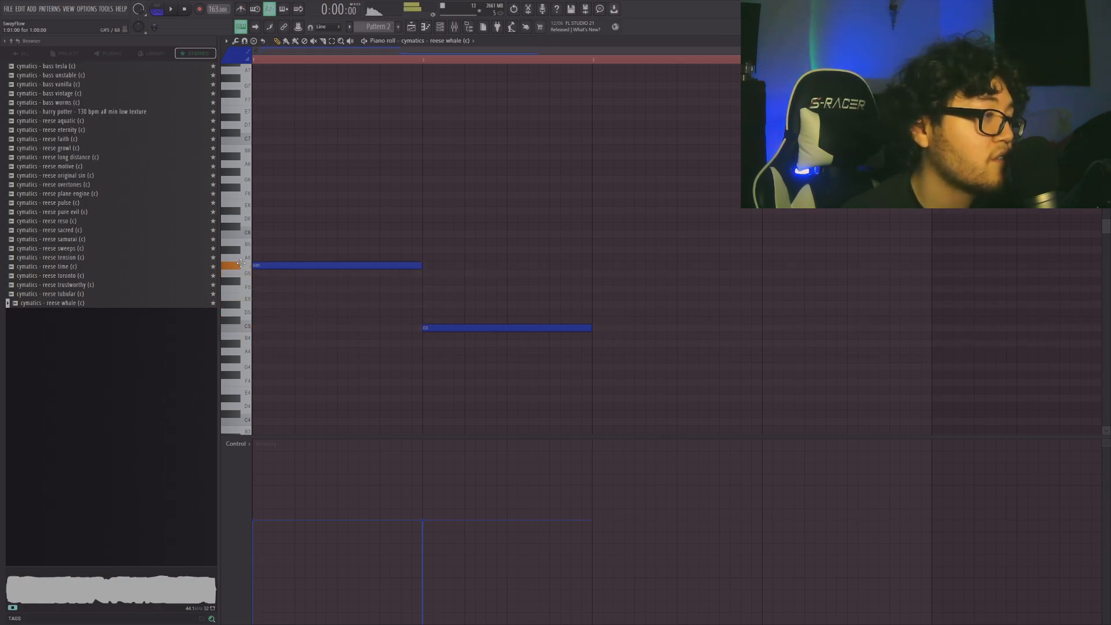
# - Move the bar 2 bass note to F5 and add one-bar C5 notes at bars 3 and 4, auditioning the line
pyautogui.moveTo(426, 329); pyautogui.dragTo(469, 290)
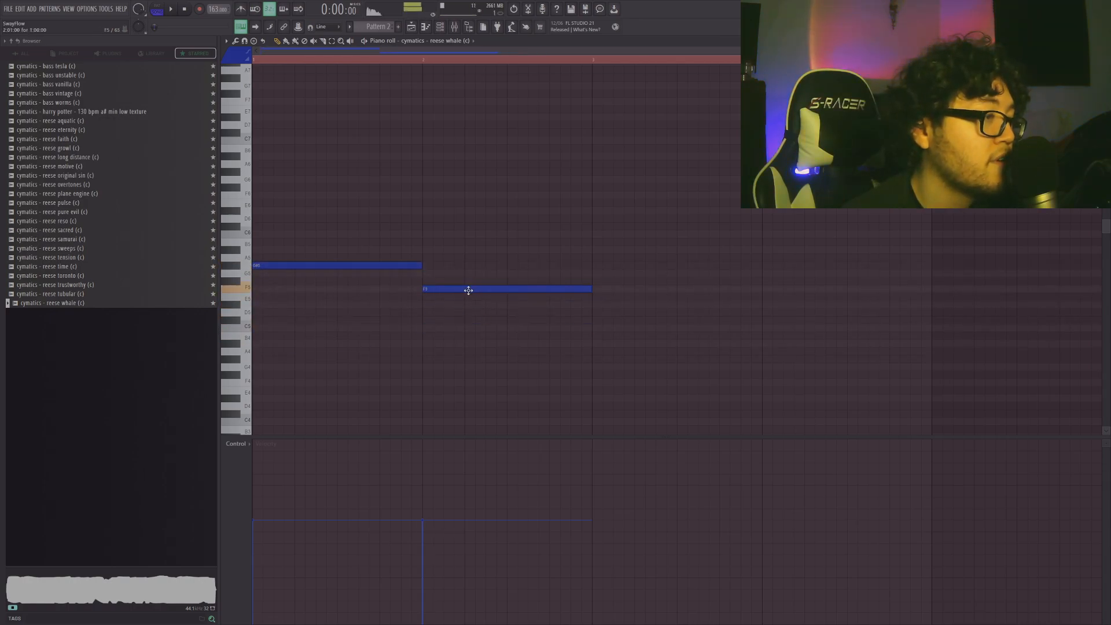
pyautogui.click(597, 328)
pyautogui.press('space')
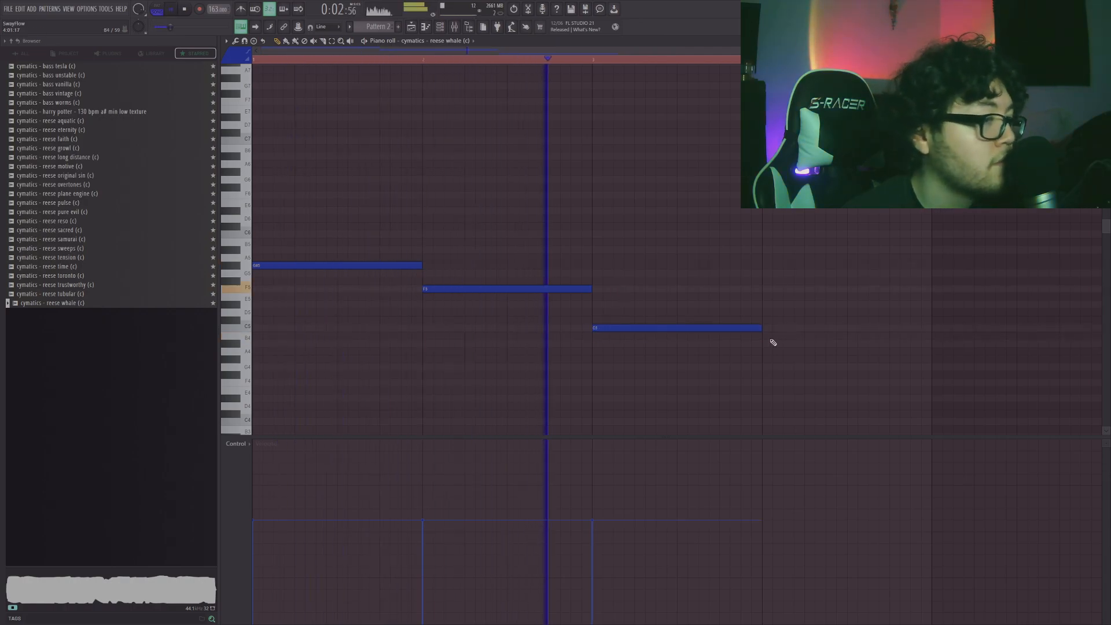
pyautogui.click(766, 328)
pyautogui.press('space')
# - Try the first three bass notes at D#5, C5 and D5 and play the pattern
pyautogui.moveTo(327, 269); pyautogui.dragTo(283, 308)
pyautogui.moveTo(470, 290); pyautogui.dragTo(470, 329)
pyautogui.moveTo(597, 328); pyautogui.dragTo(600, 311)
pyautogui.press('space')
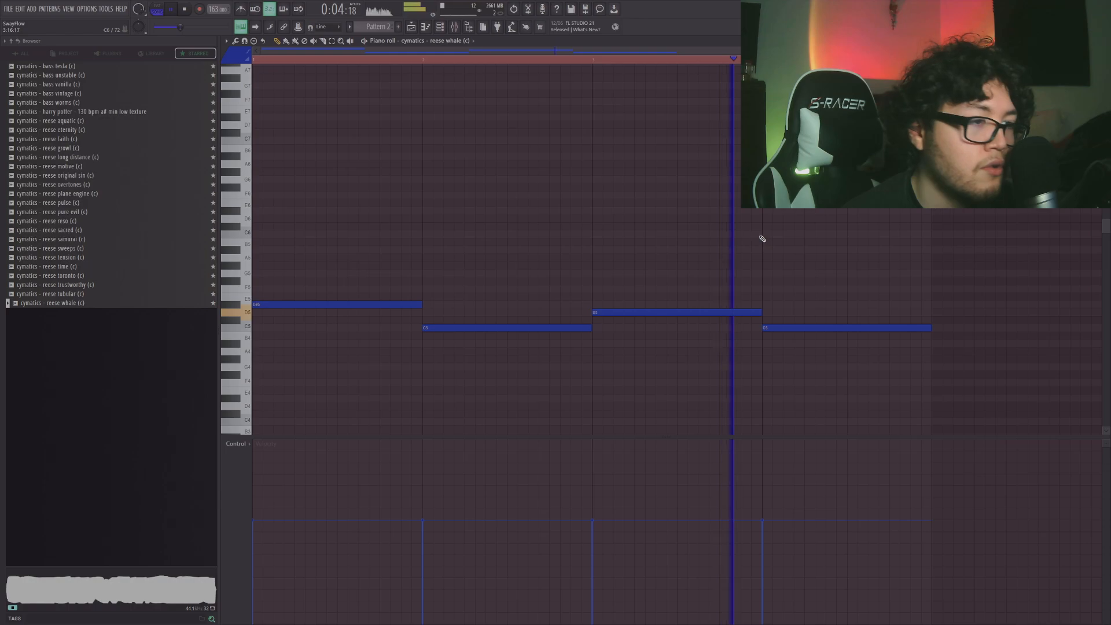
# - Stop playback and delete all four bass notes
pyautogui.press('space')
pyautogui.rightClick(399, 303)
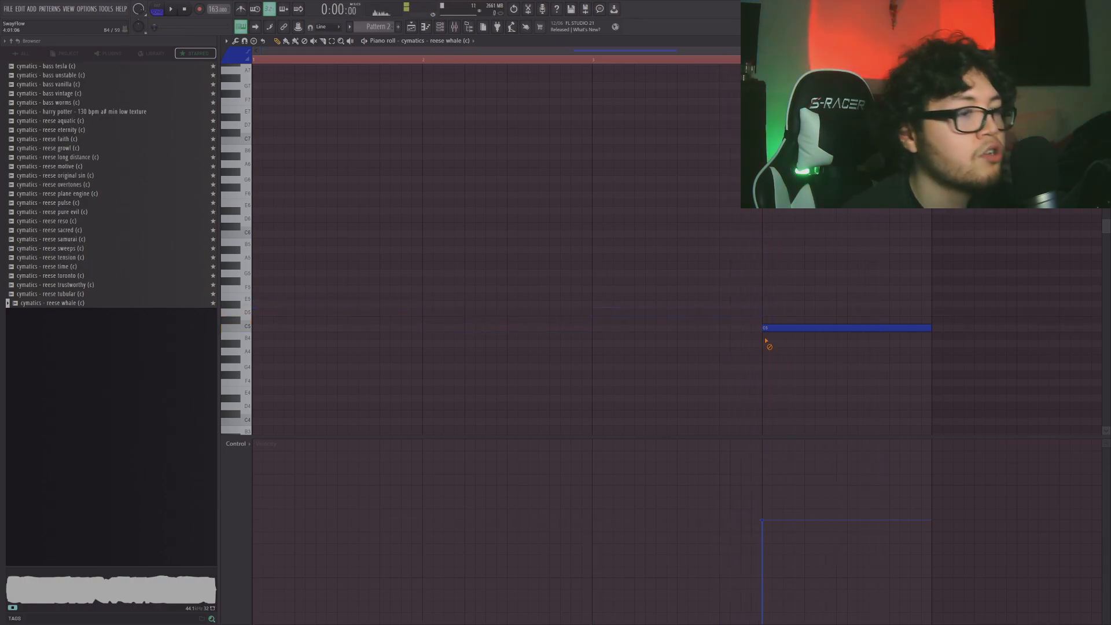
pyautogui.rightClick(767, 329)
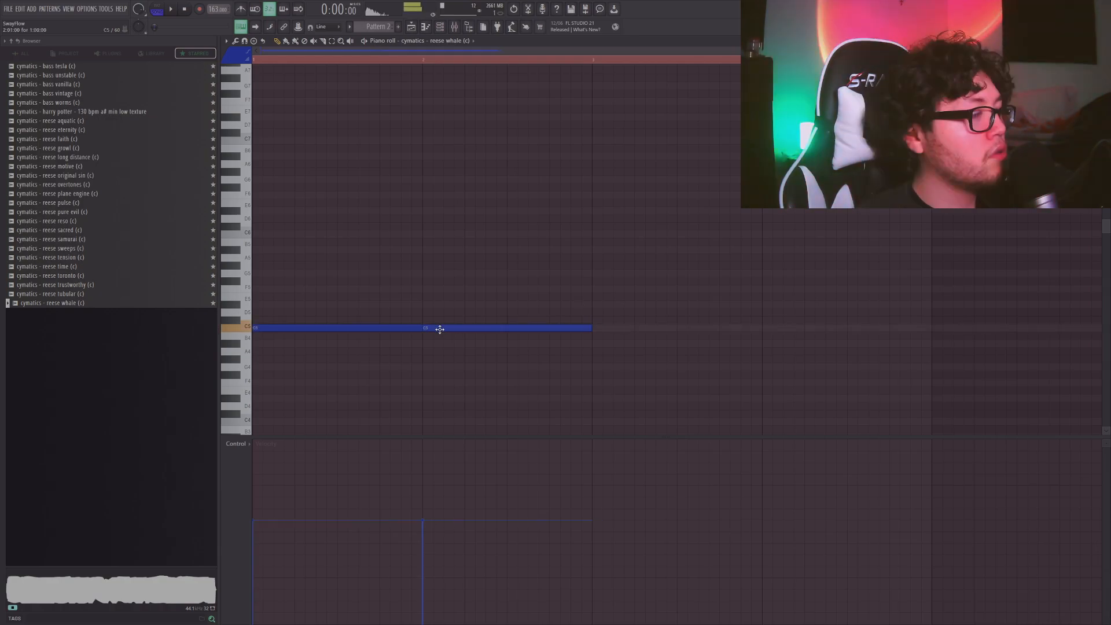
# - Add one-bar C5 bass notes at bars 3 and 4, aligned to the bar lines
pyautogui.click(611, 329)
pyautogui.moveTo(610, 330); pyautogui.dragTo(593, 327)
pyautogui.click(767, 327)
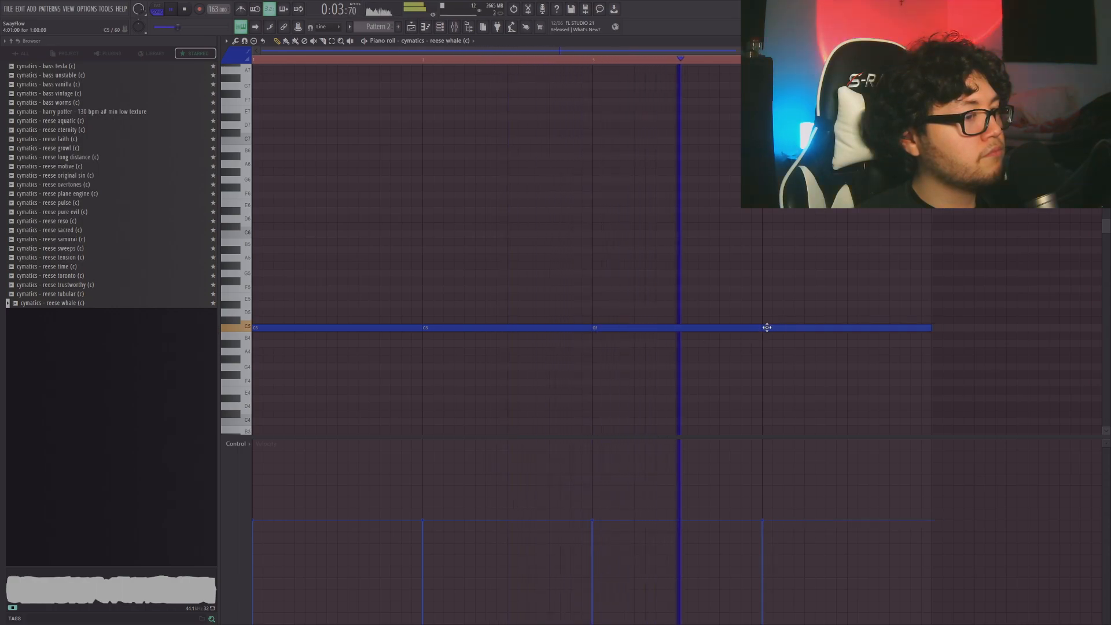
# - Duplicate the four C5 bass notes into bars 5 to 8 at G#5 and play the transition from bar 4
pyautogui.scroll(-2, 417, 256)
pyautogui.hotkey('ctrl', 'a')
pyautogui.press('space')
pyautogui.moveTo(333, 328)
pyautogui.mouseDown()
pyautogui.moveTo(739, 325)
pyautogui.moveTo(758, 260)
pyautogui.mouseUp()
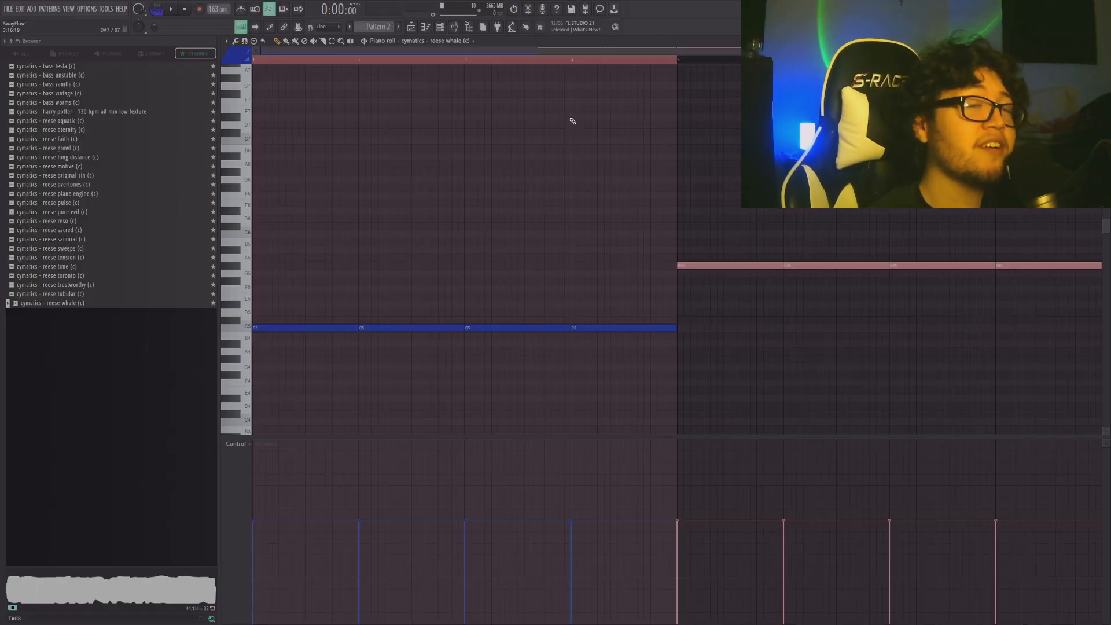
pyautogui.press('space')
pyautogui.click(624, 60)
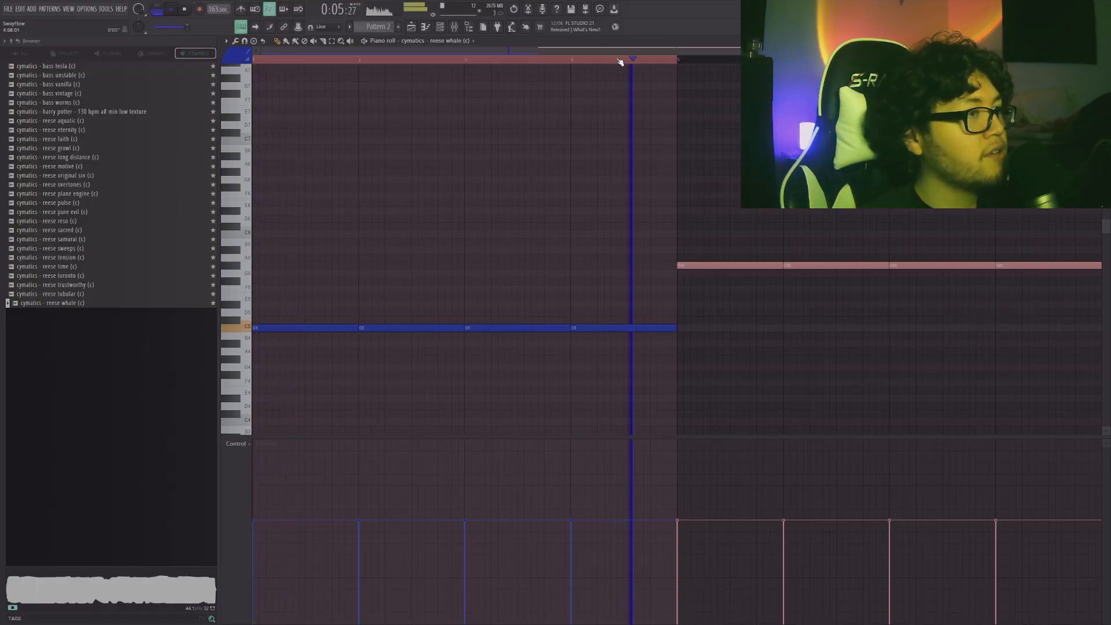
# - Raise the bass notes in bars 7 and 8 to A#5
pyautogui.scroll(-3, 581, 62)
pyautogui.click(711, 203)
pyautogui.click(688, 273)
pyautogui.rightClick(734, 275)
pyautogui.moveTo(767, 283); pyautogui.dragTo(712, 249)
pyautogui.click(719, 221)
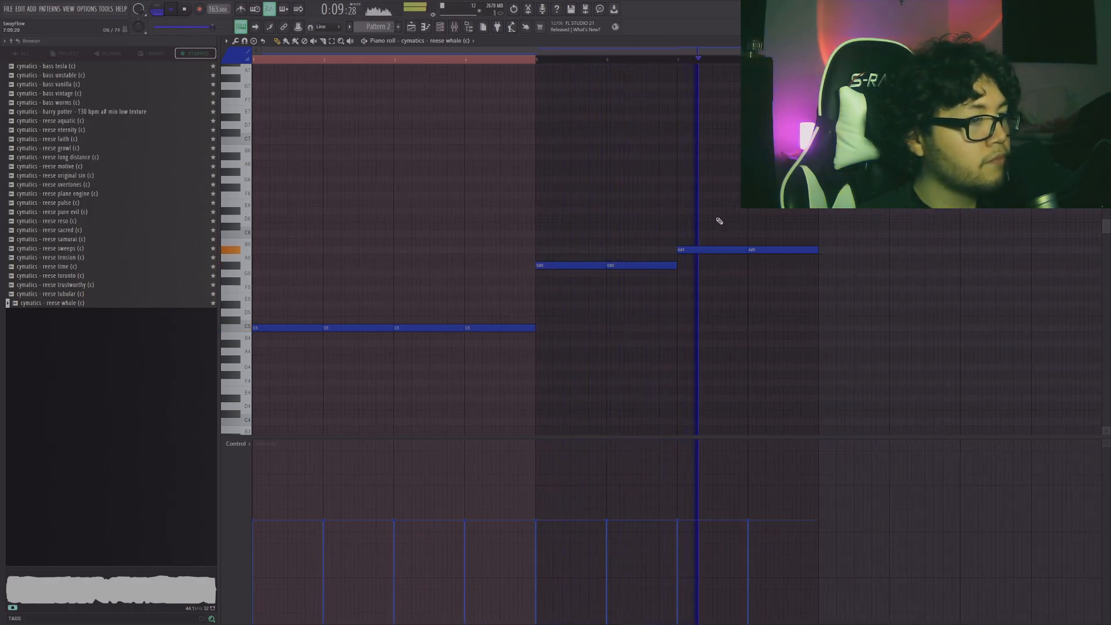
pyautogui.hotkey('ctrl', 'a')
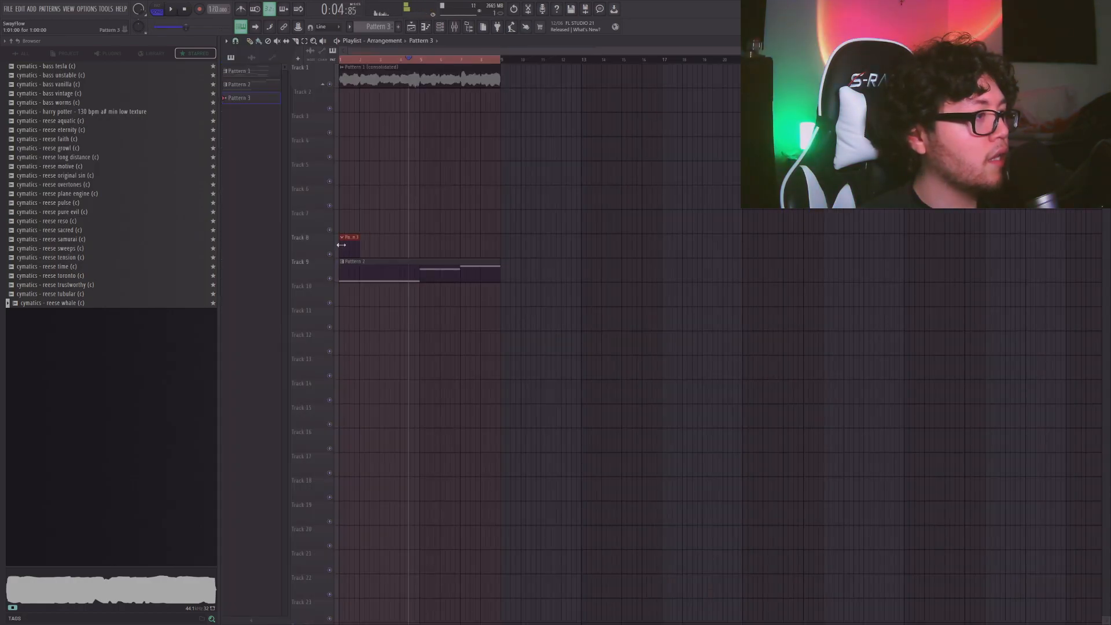
# - Extend Pattern 3 on Track 8 to eight bars and fill it with two-bar low C notes for Analog Lab V
pyautogui.moveTo(355, 242); pyautogui.dragTo(495, 245)
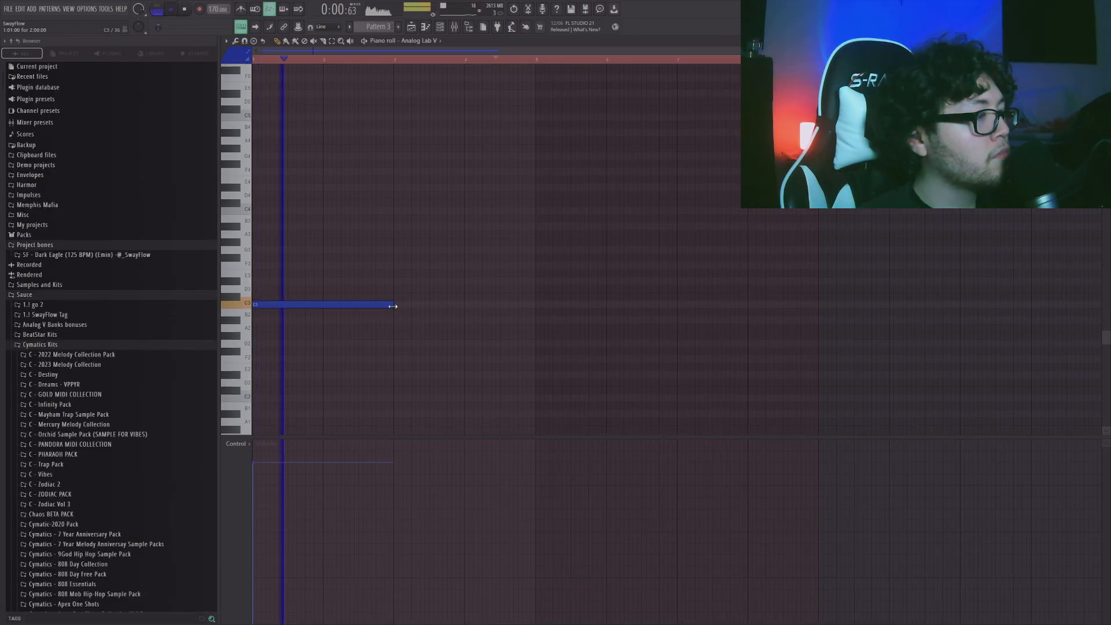
pyautogui.click(403, 304)
pyautogui.hotkey('ctrl', 'a')
pyautogui.moveTo(370, 305); pyautogui.dragTo(645, 301)
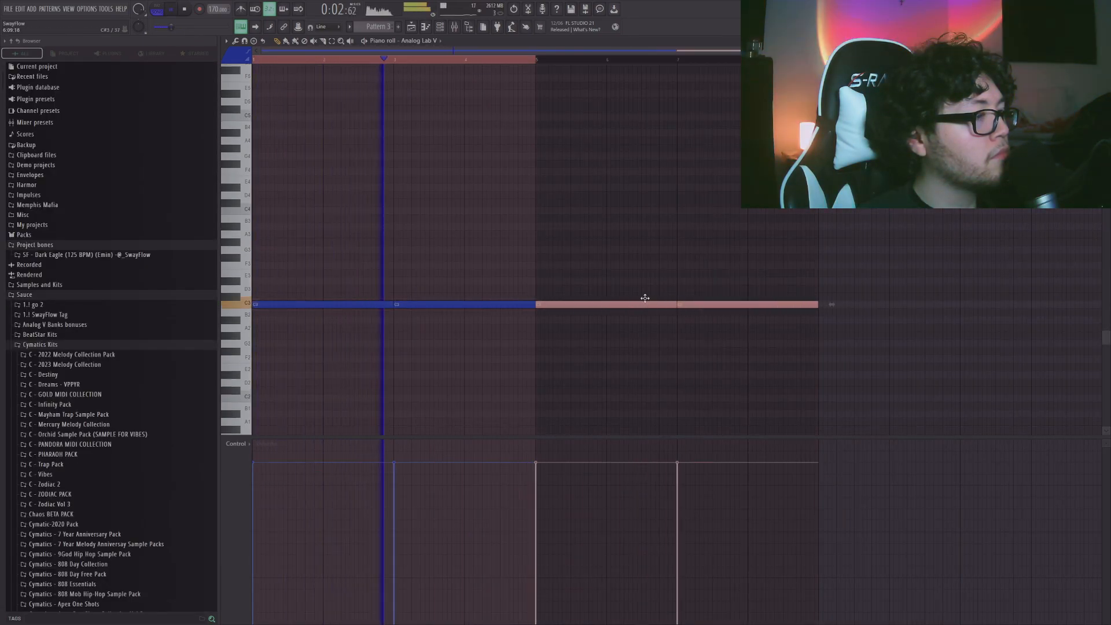
pyautogui.hotkey('ctrl', 'a')
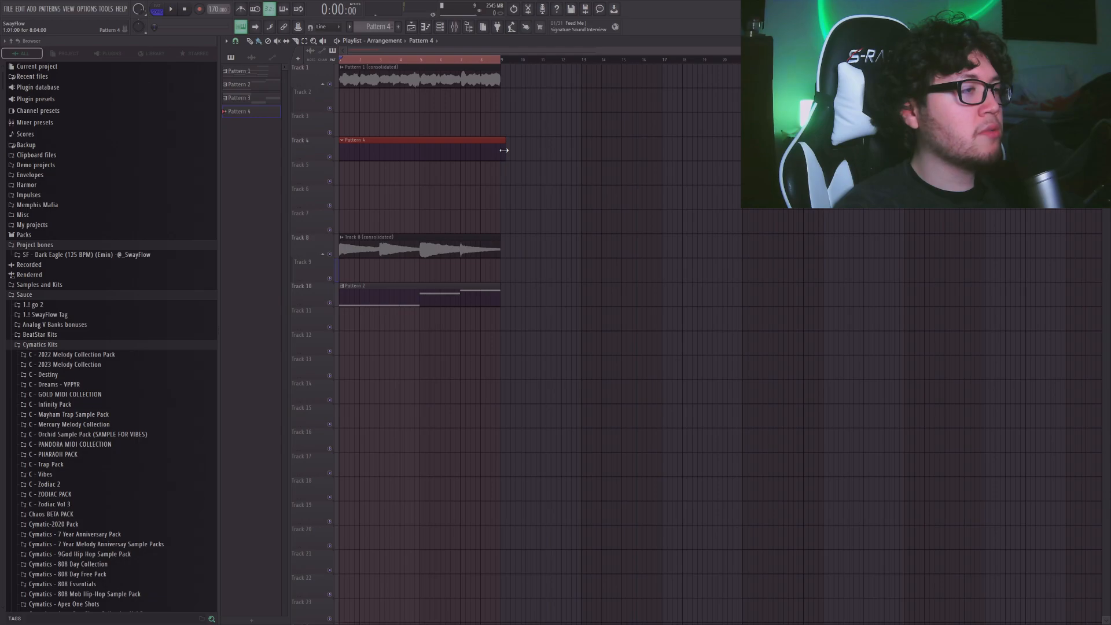
# - Open Pattern 4 on Track 4 for editing and bring up the Analog Lab V instrument
pyautogui.doubleClick(474, 151)
pyautogui.click(440, 27)
pyautogui.click(278, 61)
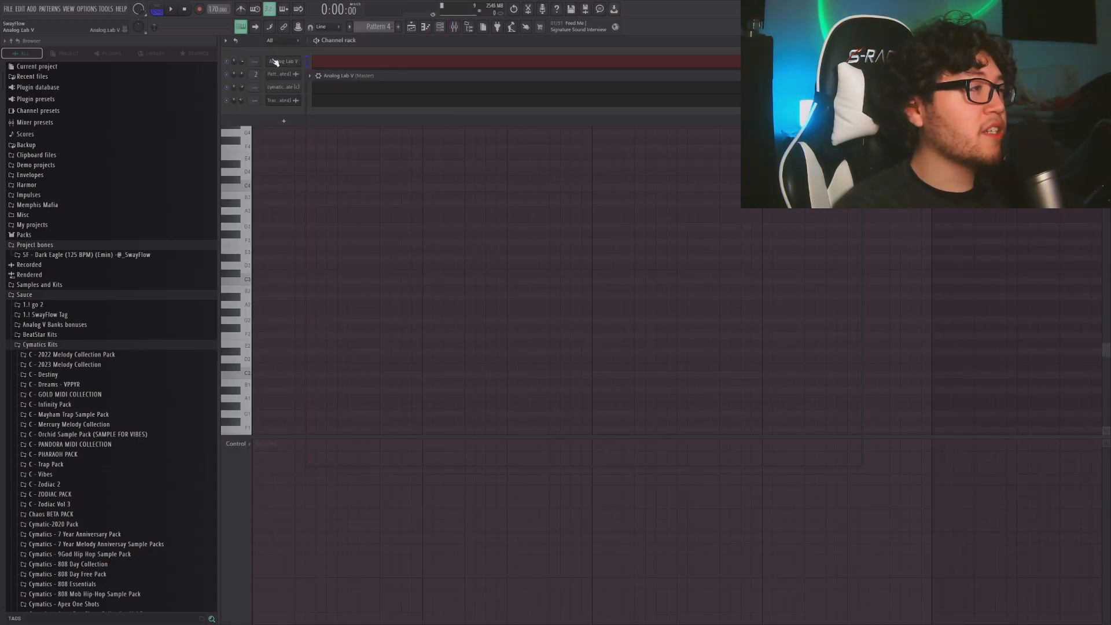
# - Load the Cinematic preset from the Community Crate 1 bank, ignore the missing samples, and return to the playlist
pyautogui.scroll(3, 566, 292)
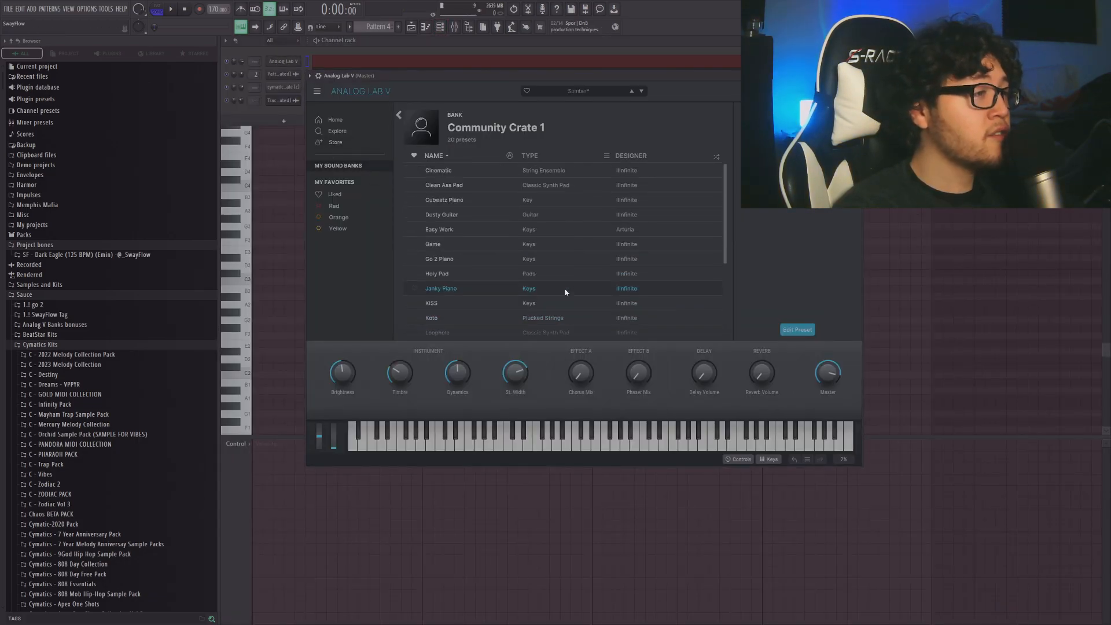
pyautogui.click(557, 176)
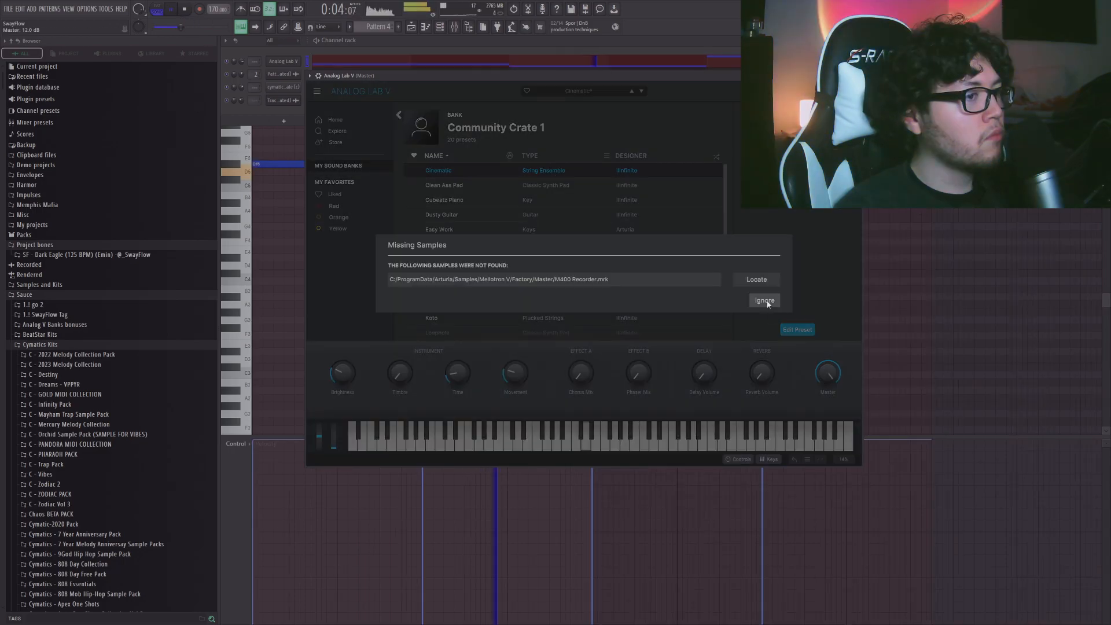
pyautogui.click(765, 301)
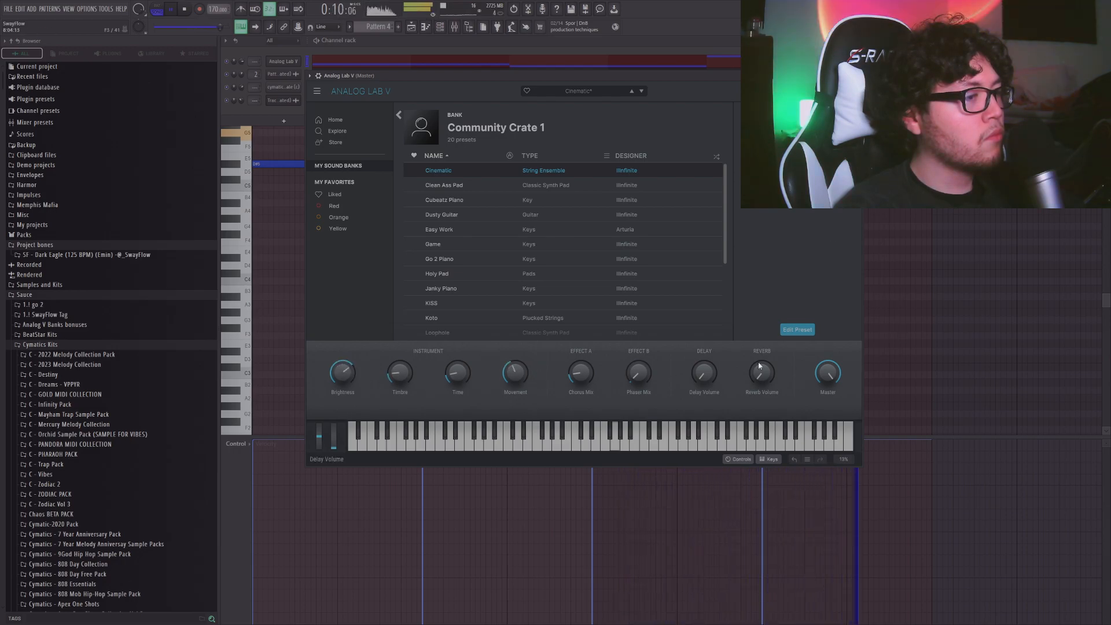
pyautogui.click(903, 292)
pyautogui.click(411, 28)
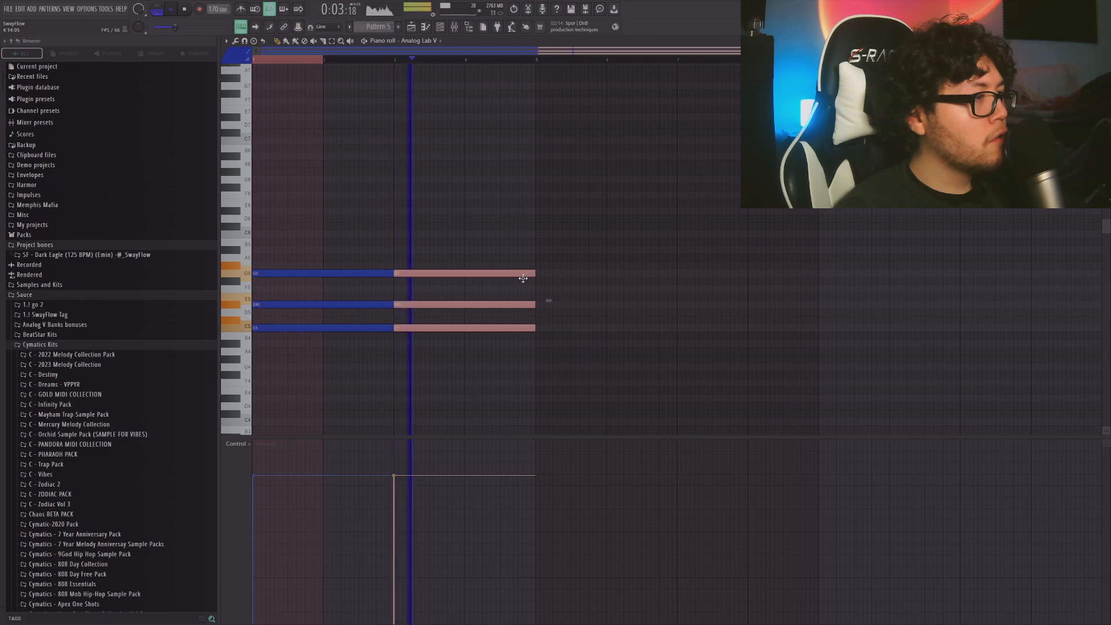
# - Duplicate Pattern 5's C5, D#5 and G5 chords from bars 1 to 4 into bars 5 to 8
pyautogui.hotkey('ctrl', 'a')
pyautogui.hotkey('ctrl', 'b')
pyautogui.moveTo(638, 284); pyautogui.dragTo(638, 275)
pyautogui.press('F6')
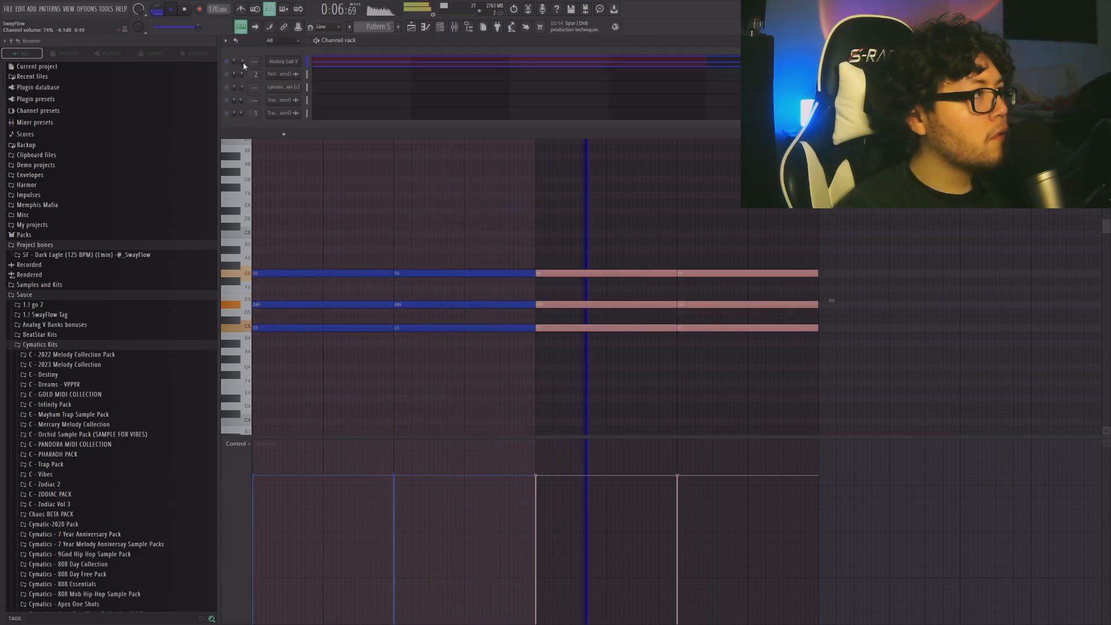
pyautogui.click(397, 206)
# - Consolidate Track 5 with Pattern 5 into an audio clip and return to the playlist
pyautogui.press('F5')
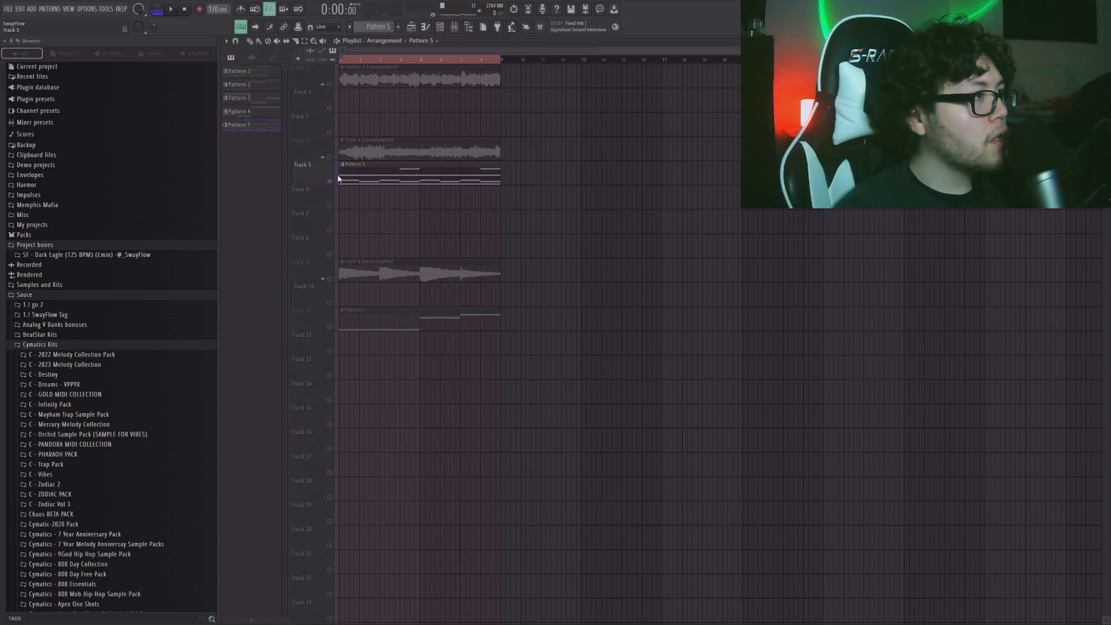
pyautogui.rightClick(315, 163)
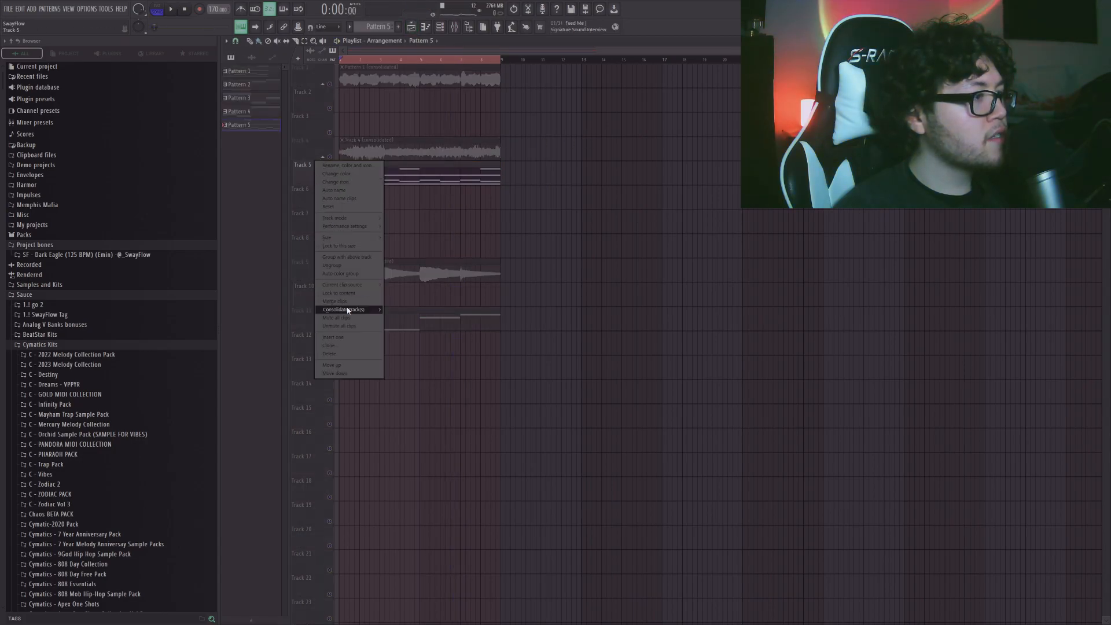
pyautogui.click(407, 310)
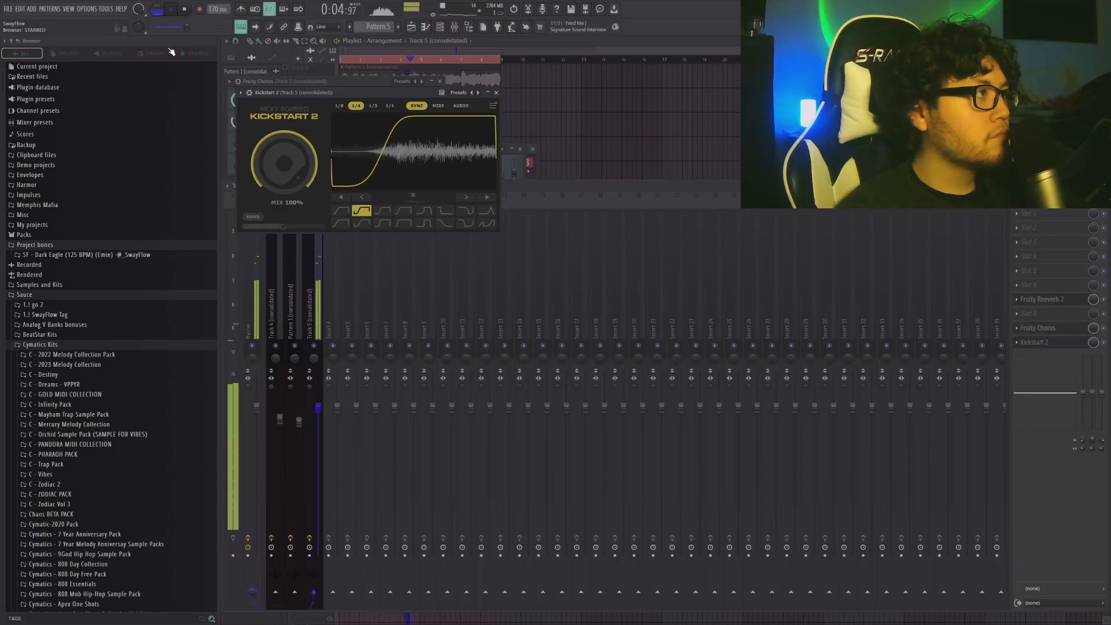
pyautogui.press('F5')
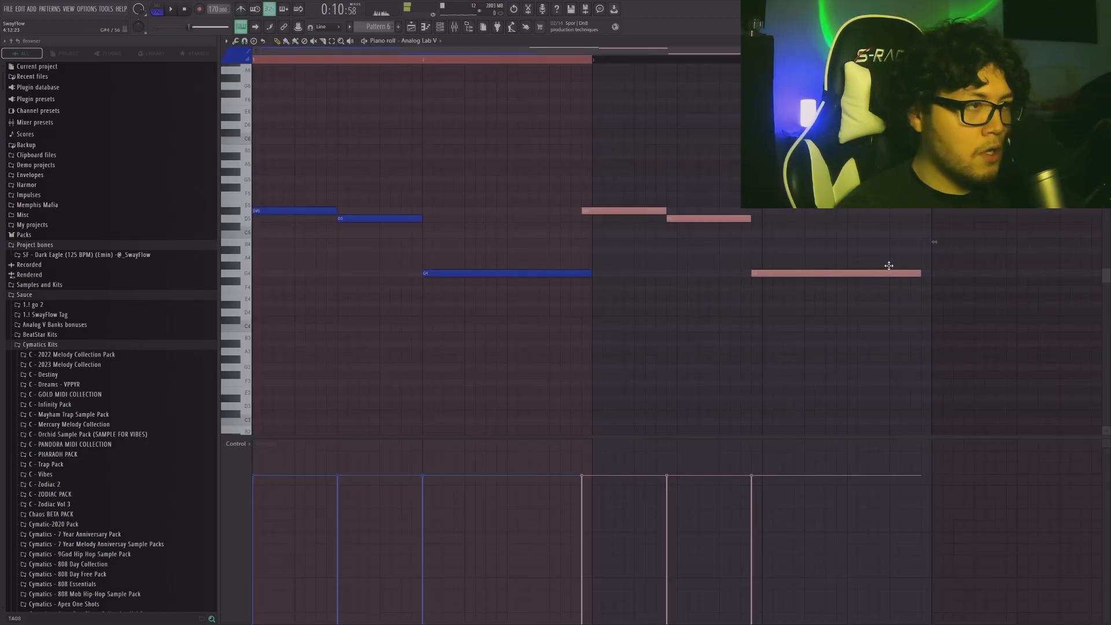
# - Repeat Pattern 6's two-bar D#5, D5, G4 melody at bar 3 and duplicate the four-bar phrase into bars 5 to 8
pyautogui.keyDown('ctrl'); pyautogui.click(841, 231); pyautogui.keyUp('ctrl')
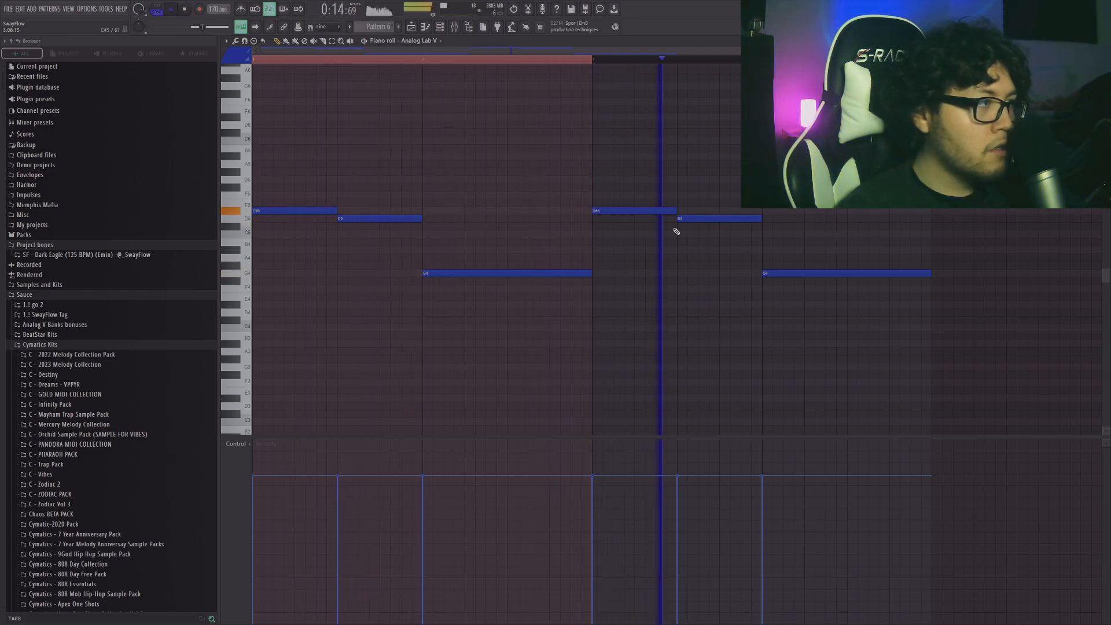
pyautogui.hotkey('ctrl', 'a')
pyautogui.hotkey('ctrl', 'b')
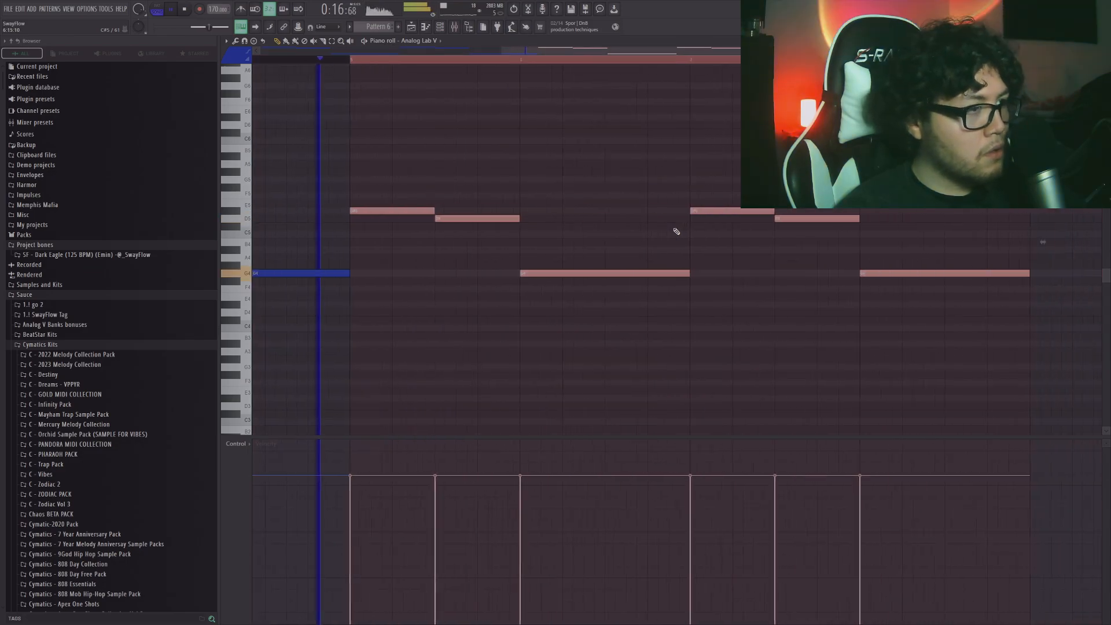
pyautogui.scroll(-4, 440, 58)
# - Lower the Analog Lab V channel volume slightly in the channel rack
pyautogui.click(441, 27)
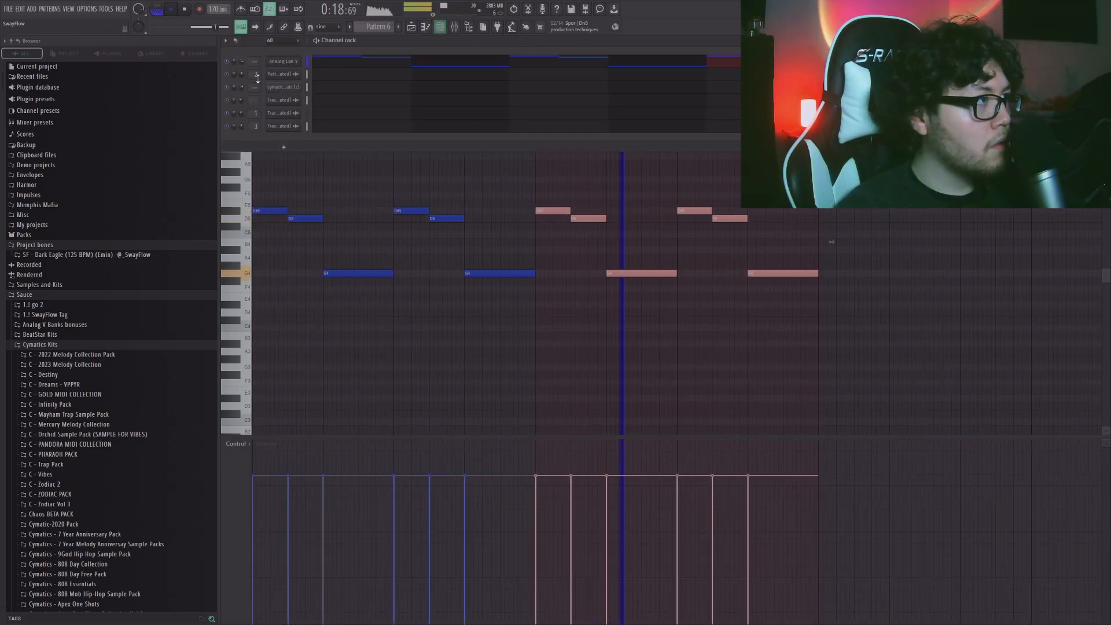
pyautogui.moveTo(242, 61); pyautogui.dragTo(242, 64)
pyautogui.click(385, 154)
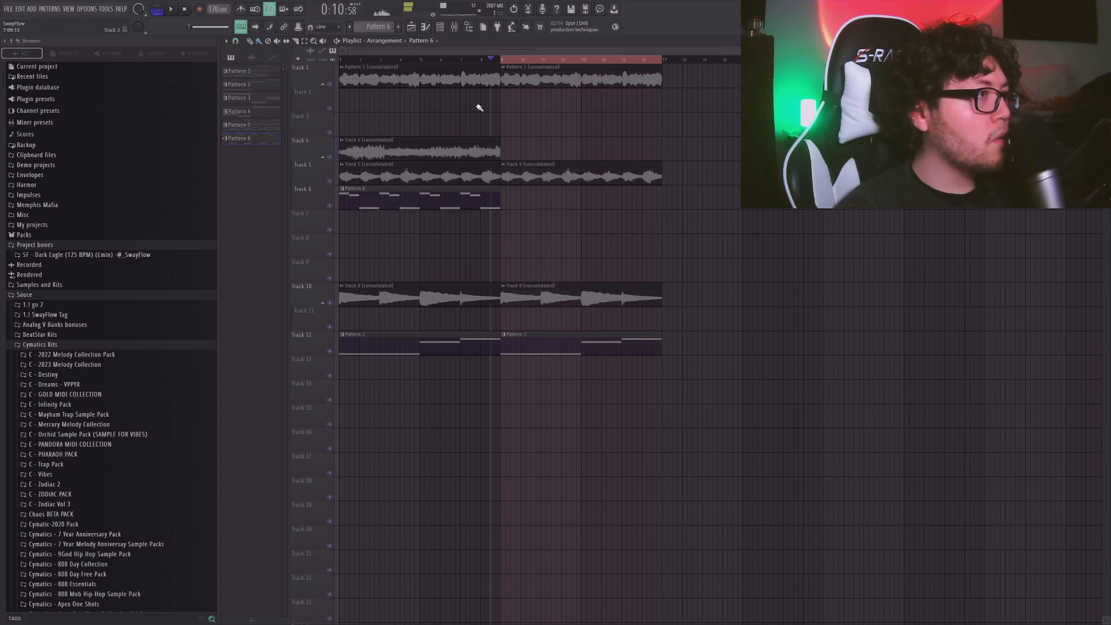
# - Select bars 1 to 8 in the playlist, solo Track 6, and consolidate it into an audio clip
pyautogui.moveTo(501, 60); pyautogui.dragTo(131, 106)
pyautogui.rightClick(331, 205)
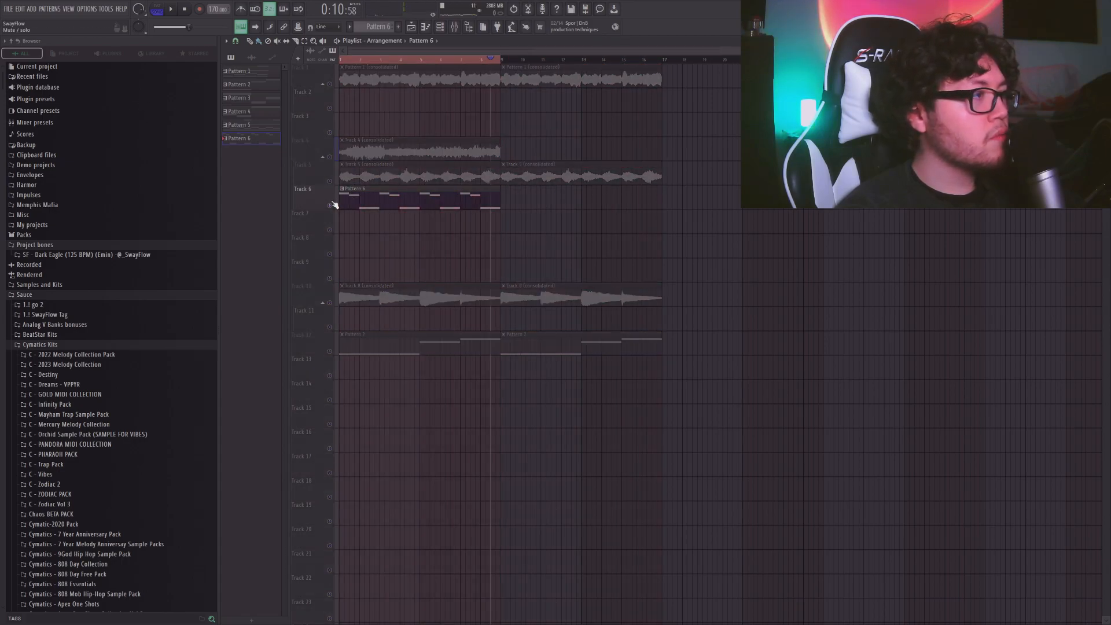
pyautogui.rightClick(315, 199)
pyautogui.click(408, 334)
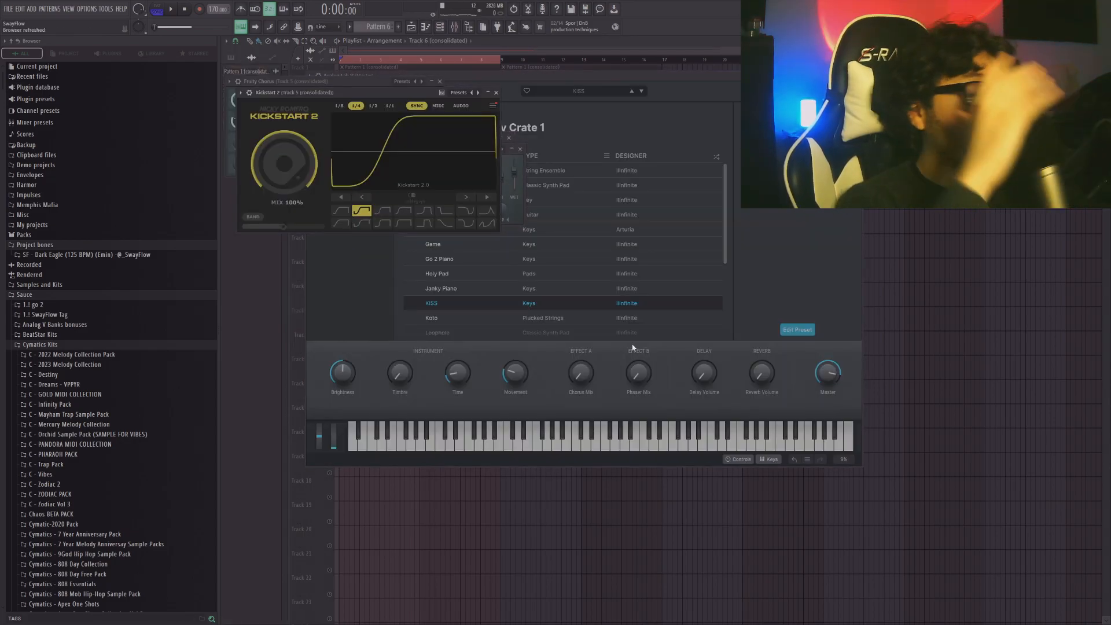
# - Add Portal to the Track 6 audio's mixer insert and load its PG Soundlab Disturbing preset
pyautogui.rightClick(1002, 369)
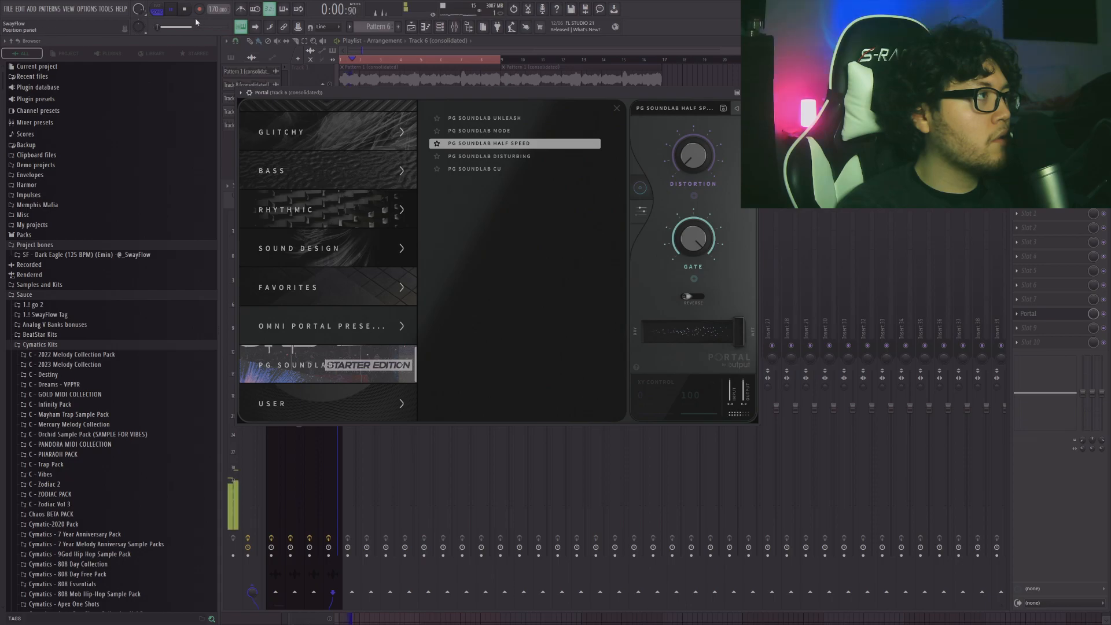
pyautogui.click(473, 157)
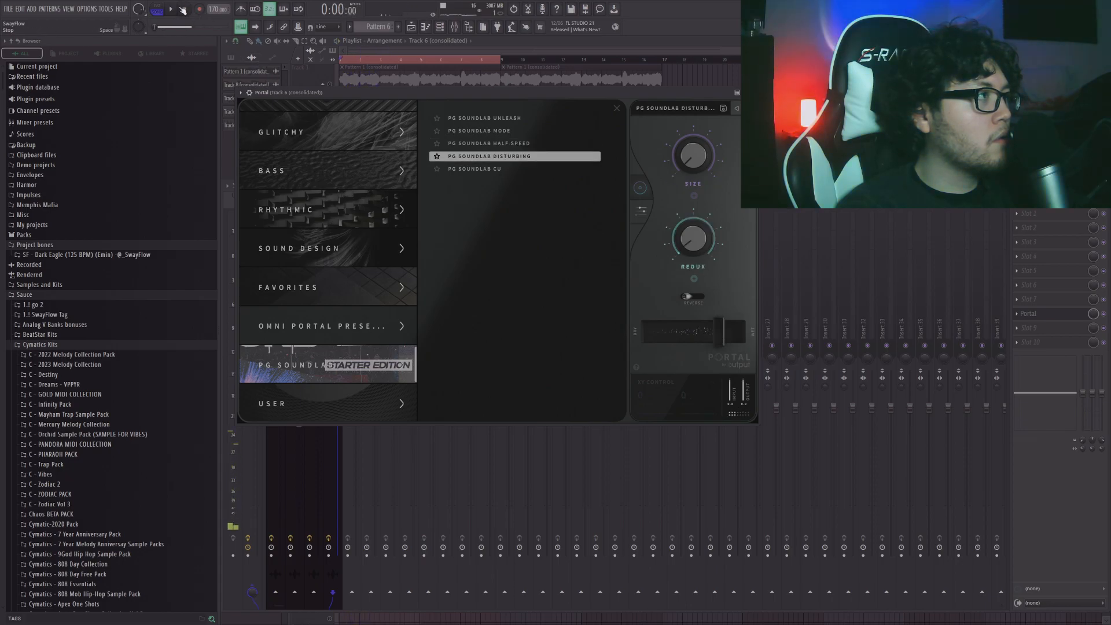
pyautogui.rightClick(819, 124)
# - Move the Track 6 audio clip to start at bar 9 and play the full arrangement
pyautogui.moveTo(388, 190); pyautogui.dragTo(550, 189)
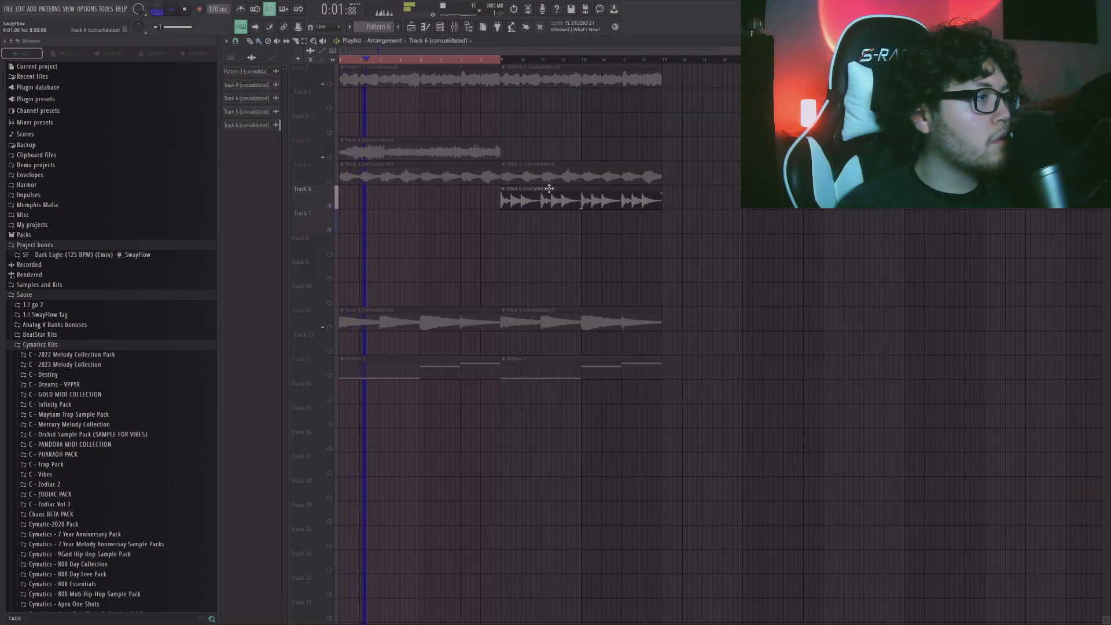
pyautogui.hotkey('ctrl', 'a')
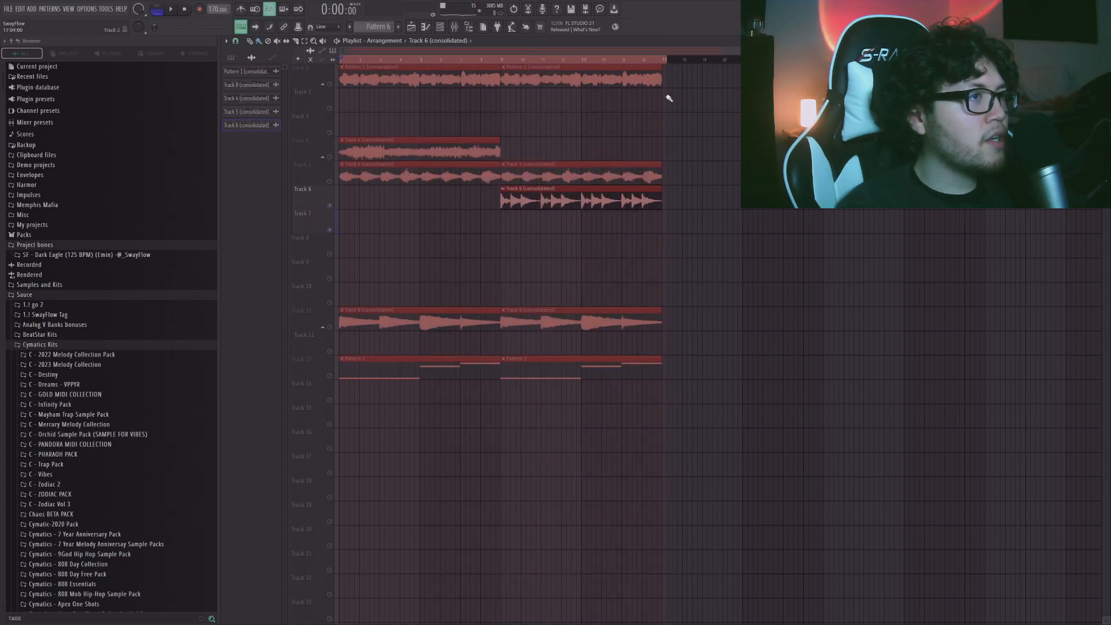
pyautogui.press('space')
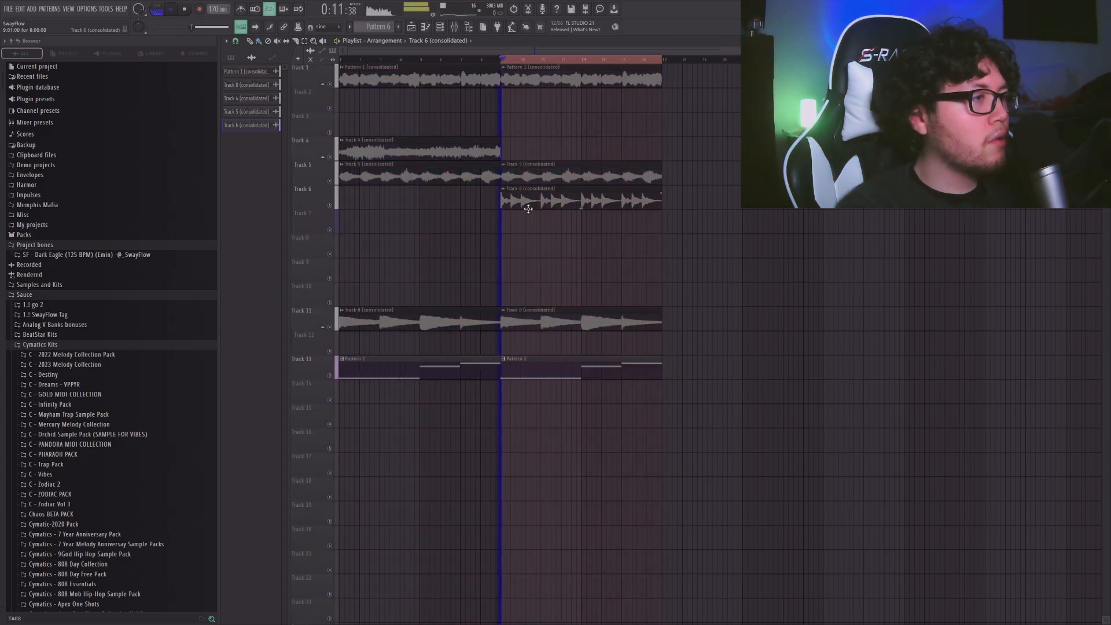
# - Add another effect plugin below Portal in slot 9 of the Track 6 audio's mixer insert
pyautogui.doubleClick(530, 206)
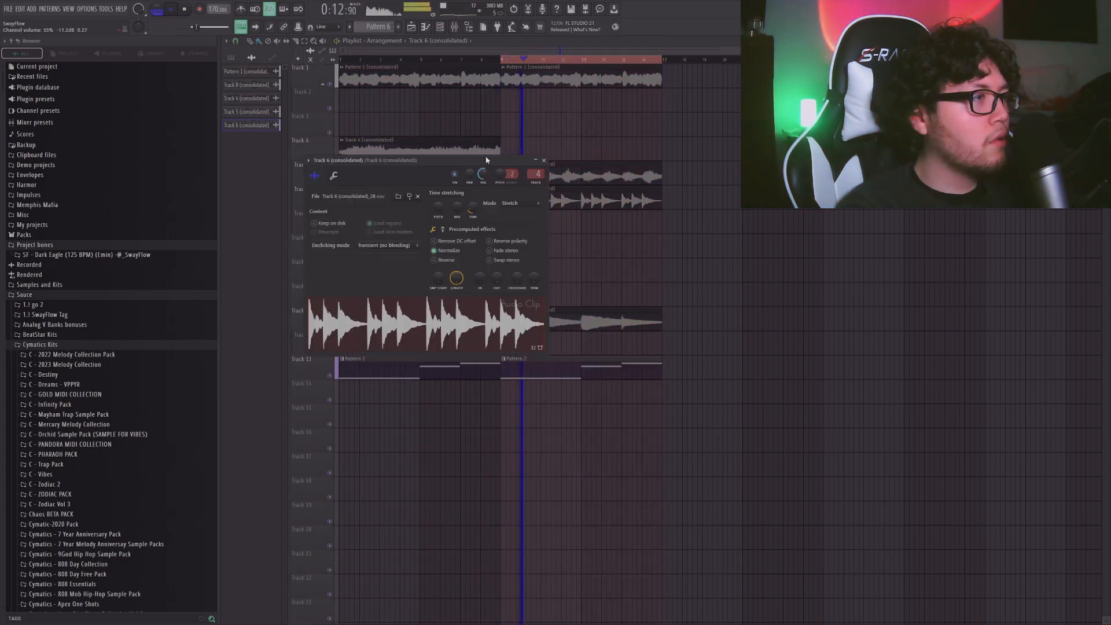
pyautogui.click(455, 27)
pyautogui.click(1017, 328)
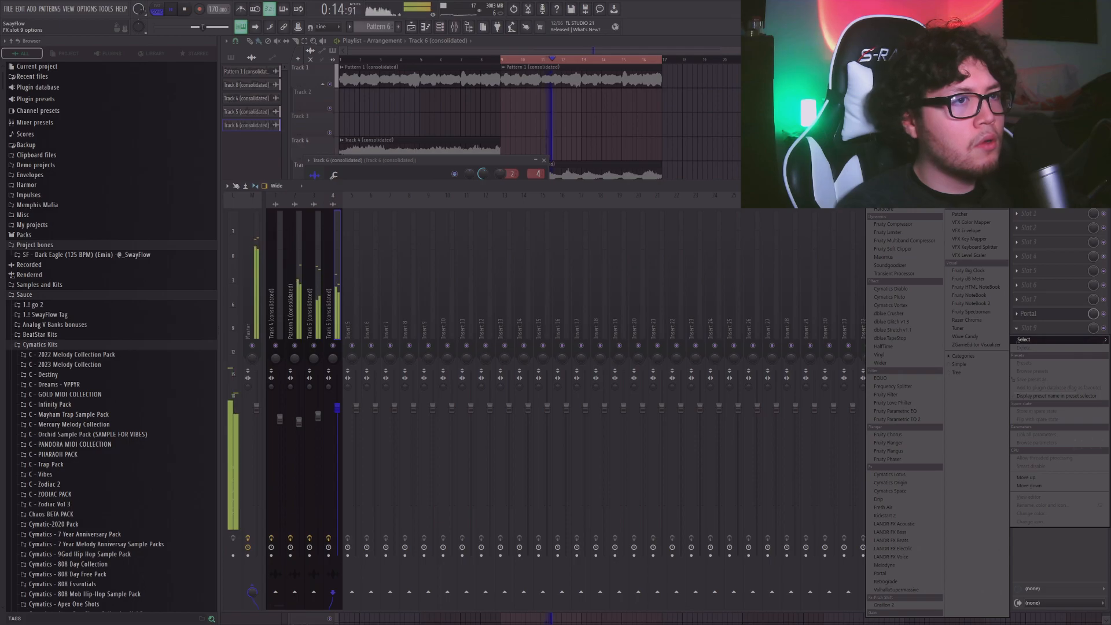
pyautogui.click(974, 152)
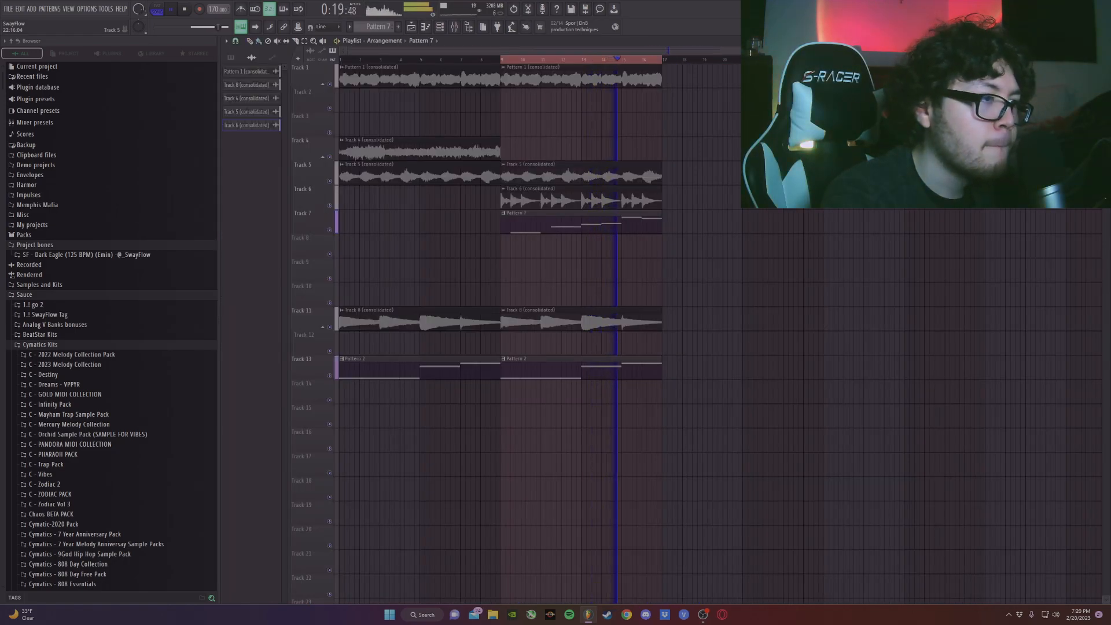
# - Solo Track 7 and lower its consolidated audio's mixer insert volume, with the high-shelf EQ cut to -18 dB
pyautogui.rightClick(322, 218)
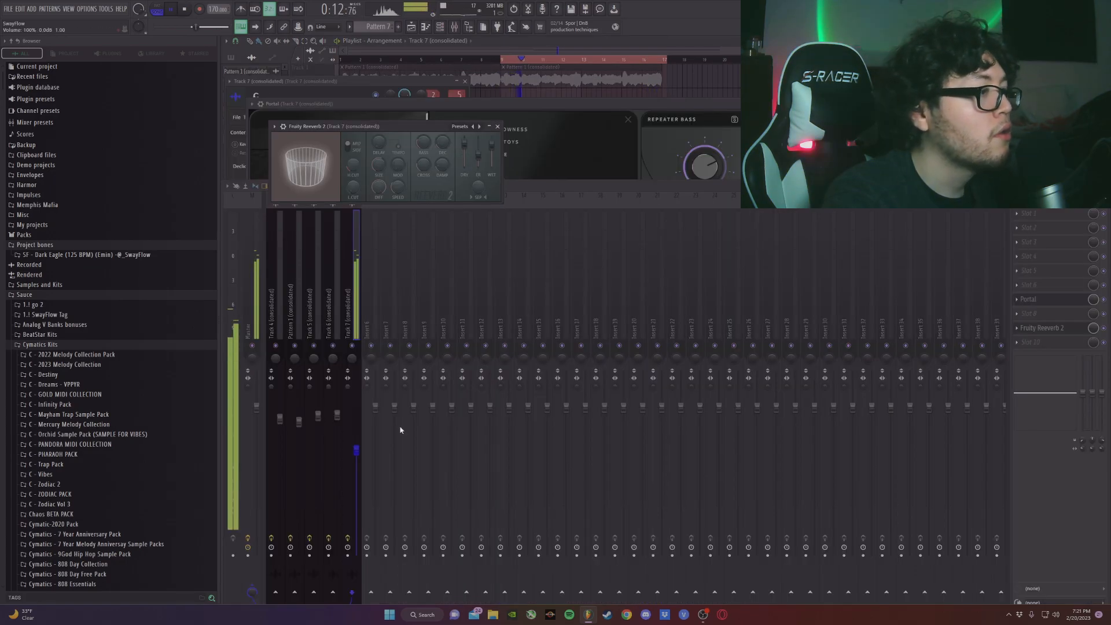
pyautogui.click(356, 451)
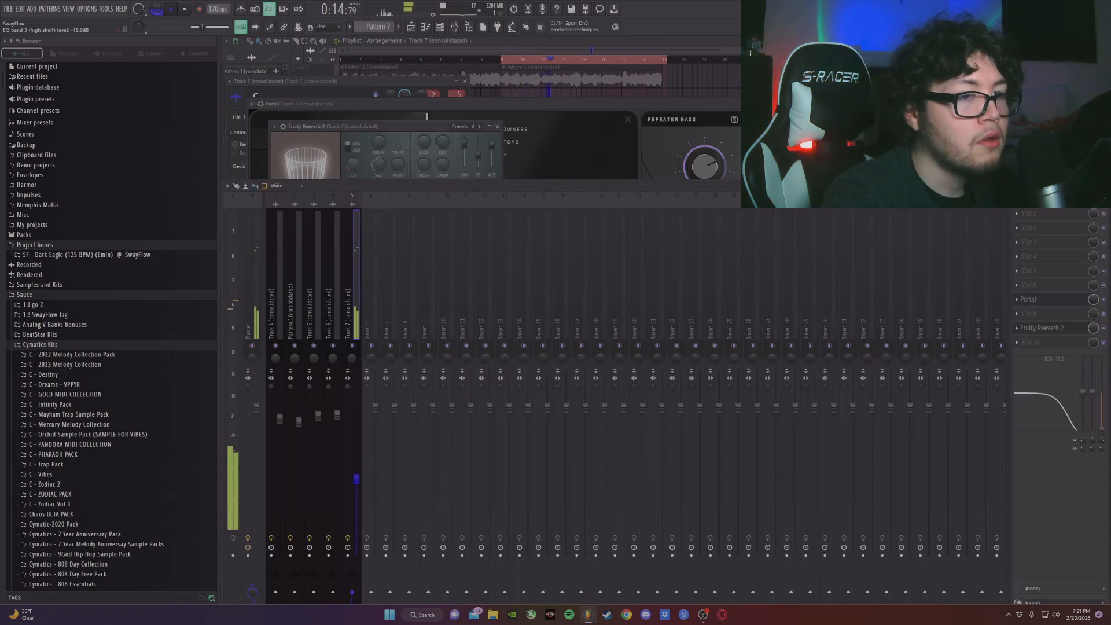
# - Load the 1 Bar Shape and Pan preset from Portal's Rhythmic category on the Track 7 audio's insert
pyautogui.click(545, 144)
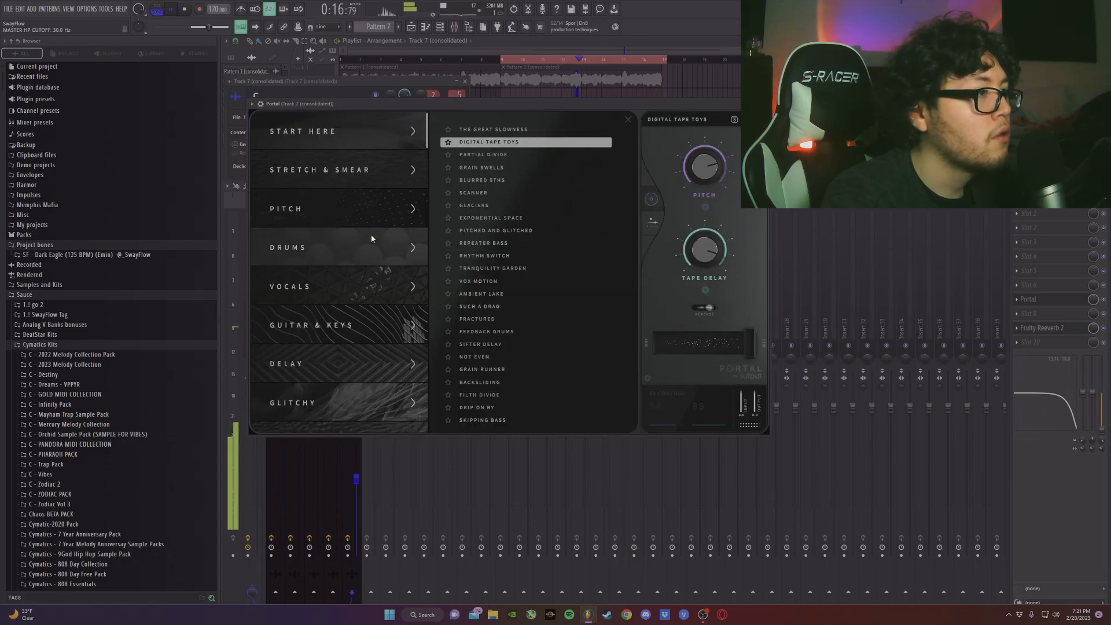
pyautogui.scroll(-5, 373, 238)
pyautogui.click(350, 241)
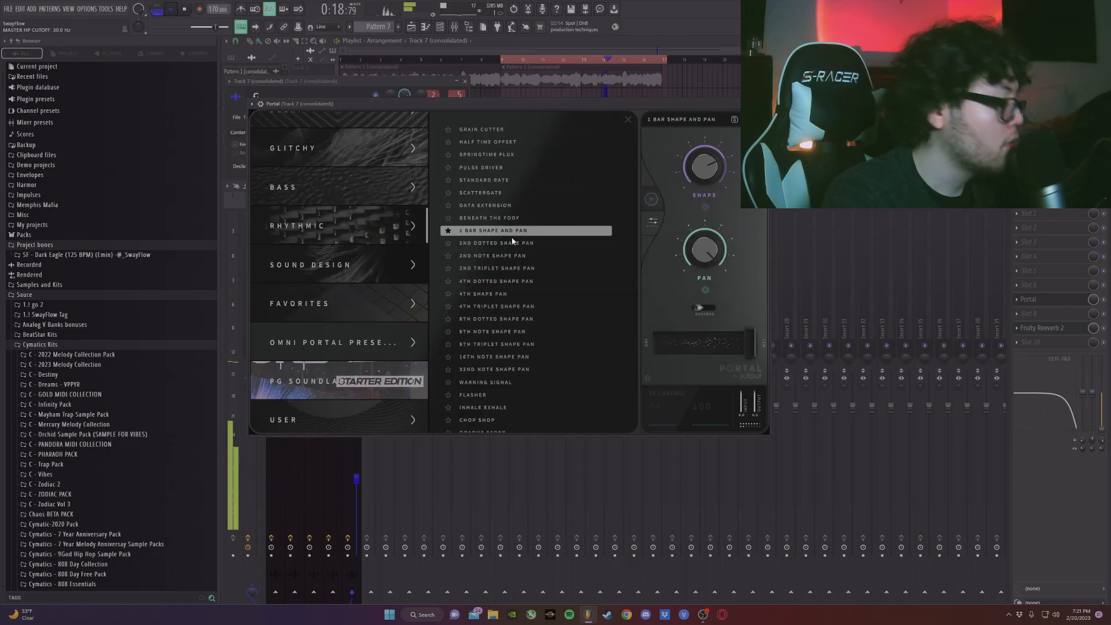
pyautogui.scroll(-1, 510, 241)
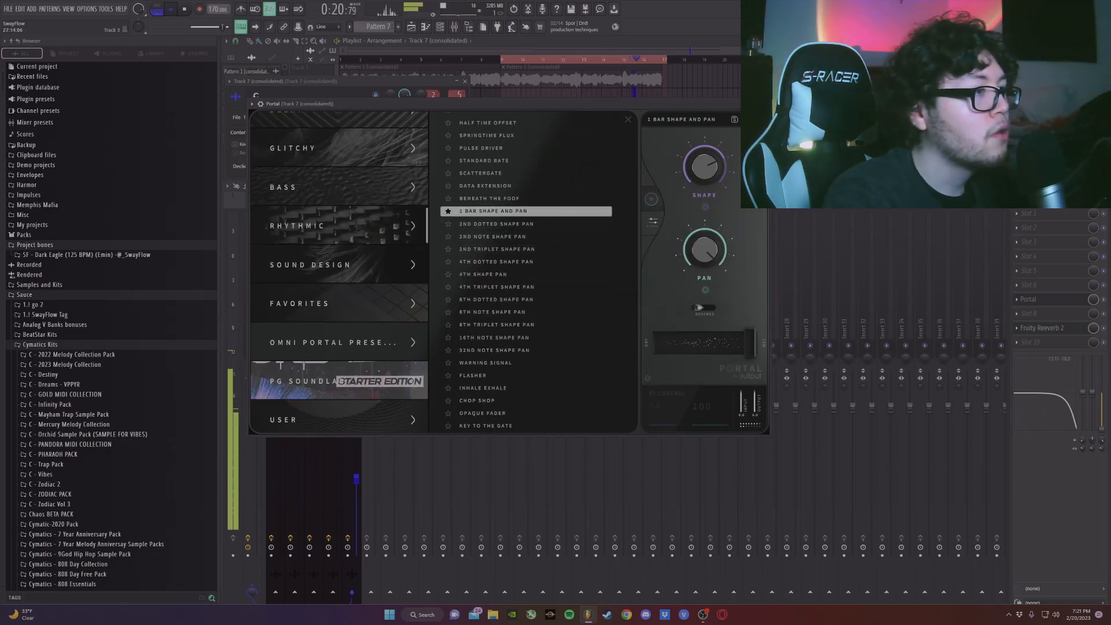
pyautogui.rightClick(880, 125)
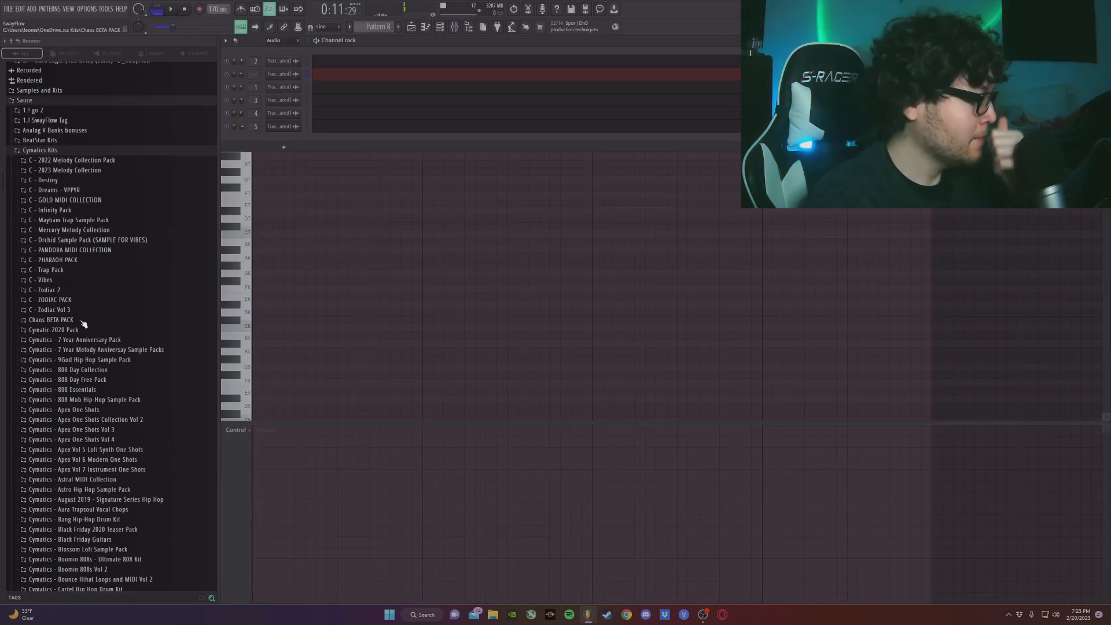
# - Find the Community Crate - Drums folder in the sample browser under Homies, ProducerCrate, Community Crate Vol 1
pyautogui.scroll(-5, 137, 300)
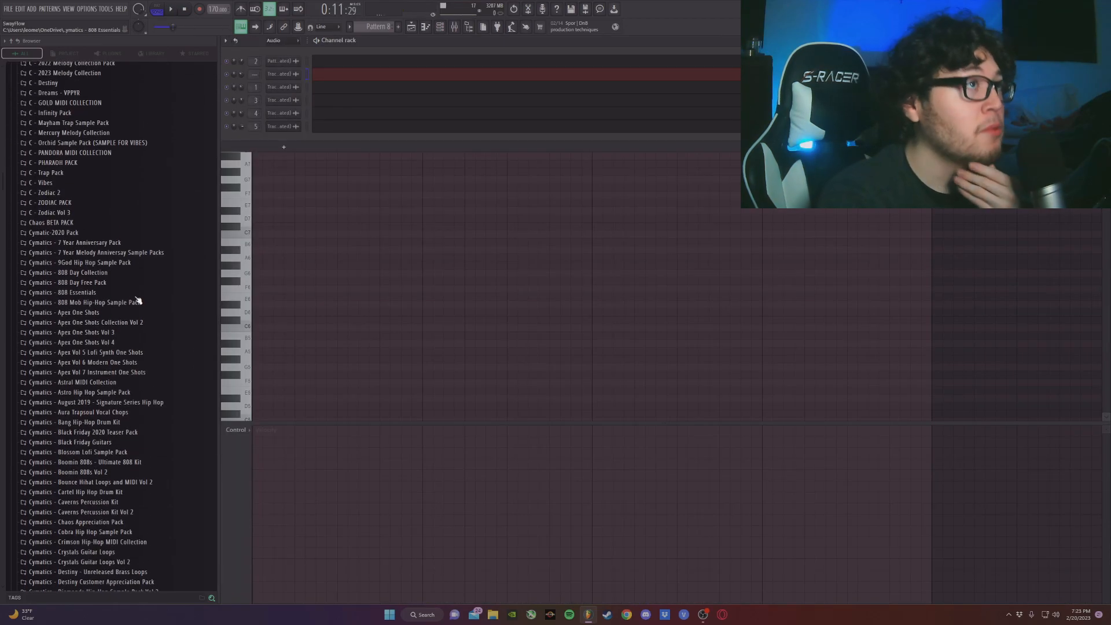
pyautogui.scroll(-5, 113, 370)
pyautogui.scroll(10, 112, 370)
pyautogui.click(51, 200)
pyautogui.click(55, 366)
pyautogui.click(60, 388)
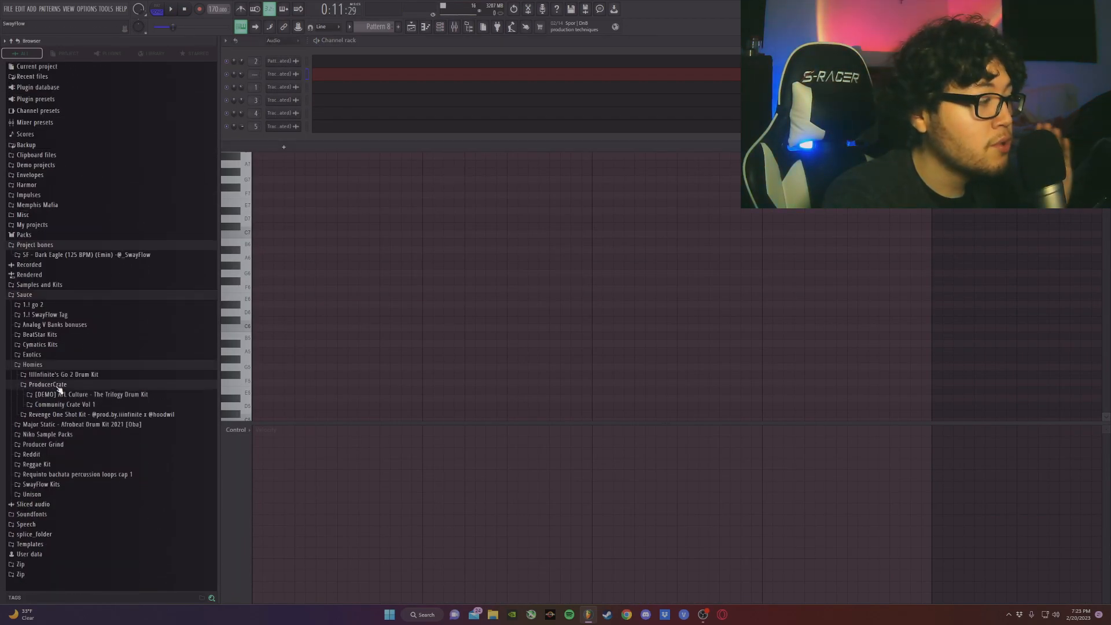
pyautogui.click(86, 404)
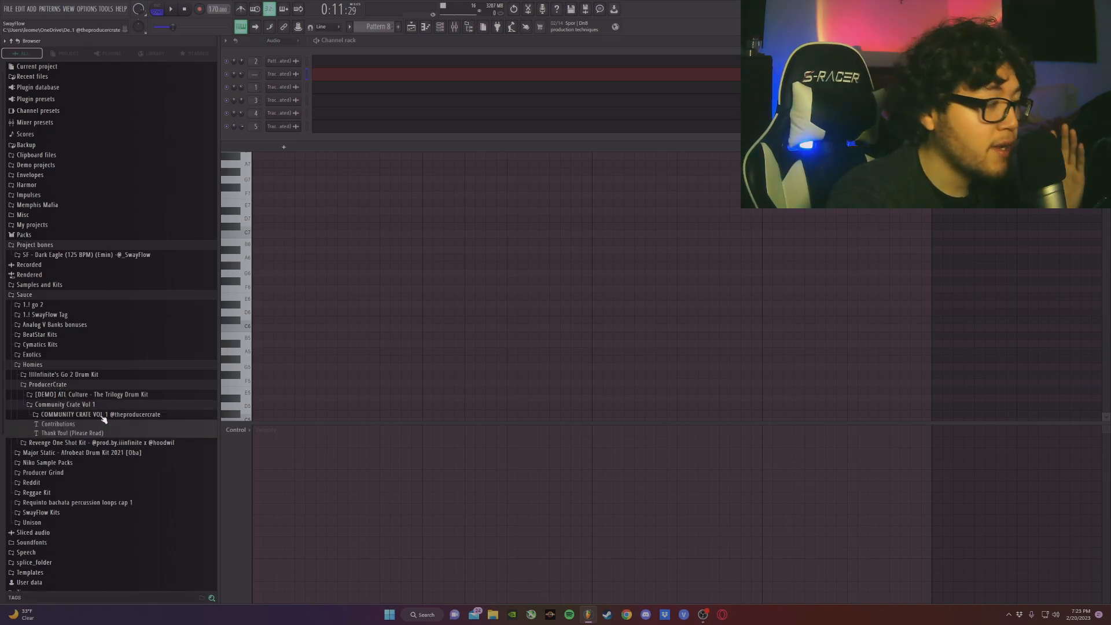
pyautogui.click(104, 415)
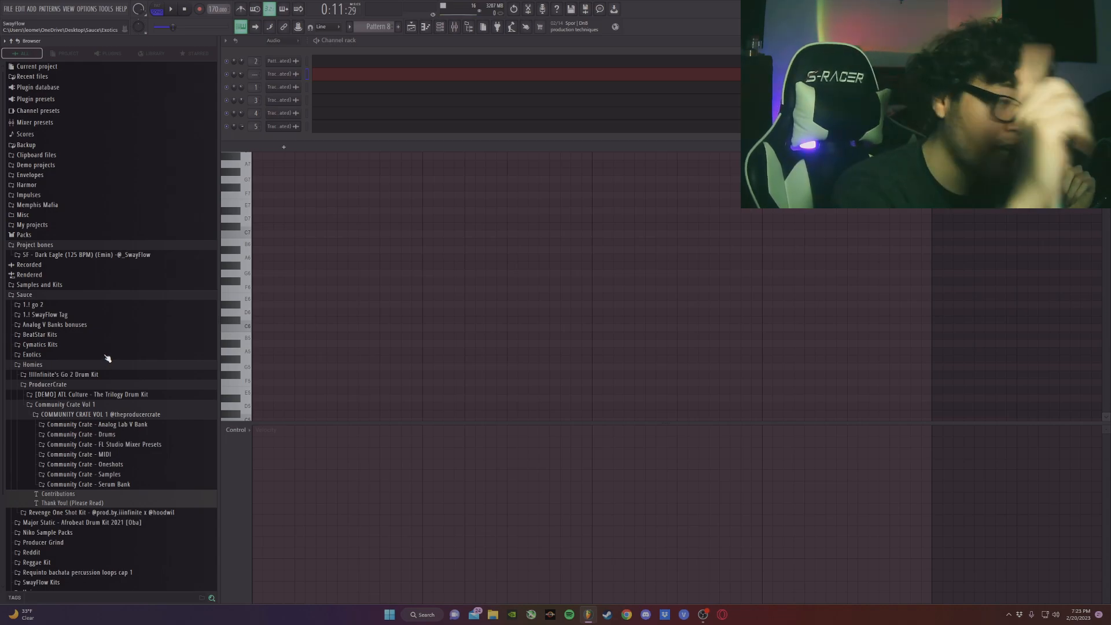
pyautogui.click(110, 434)
# - Audition the 808 samples in Community Crate - Drums, including Molly, Power and Webb
pyautogui.click(68, 404)
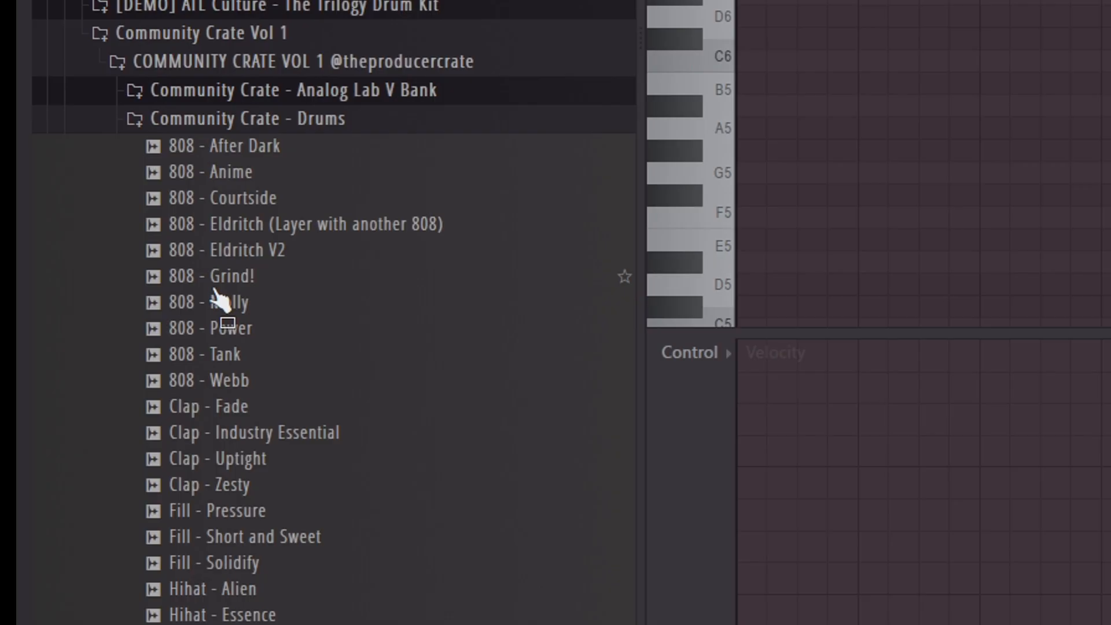
pyautogui.click(246, 304)
pyautogui.click(222, 329)
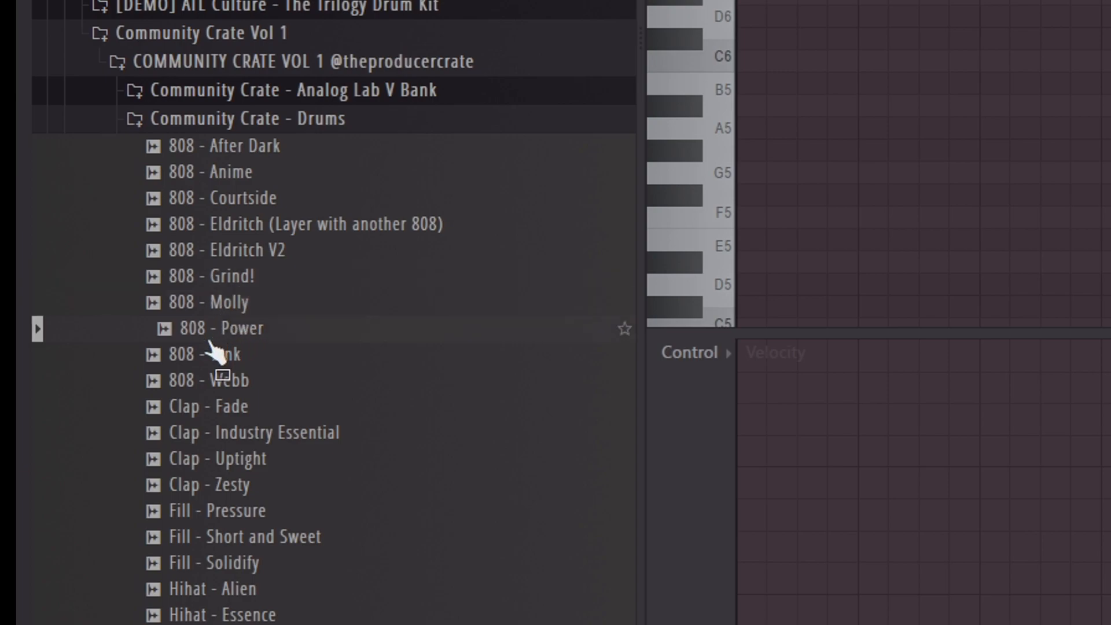
pyautogui.click(208, 382)
pyautogui.click(201, 364)
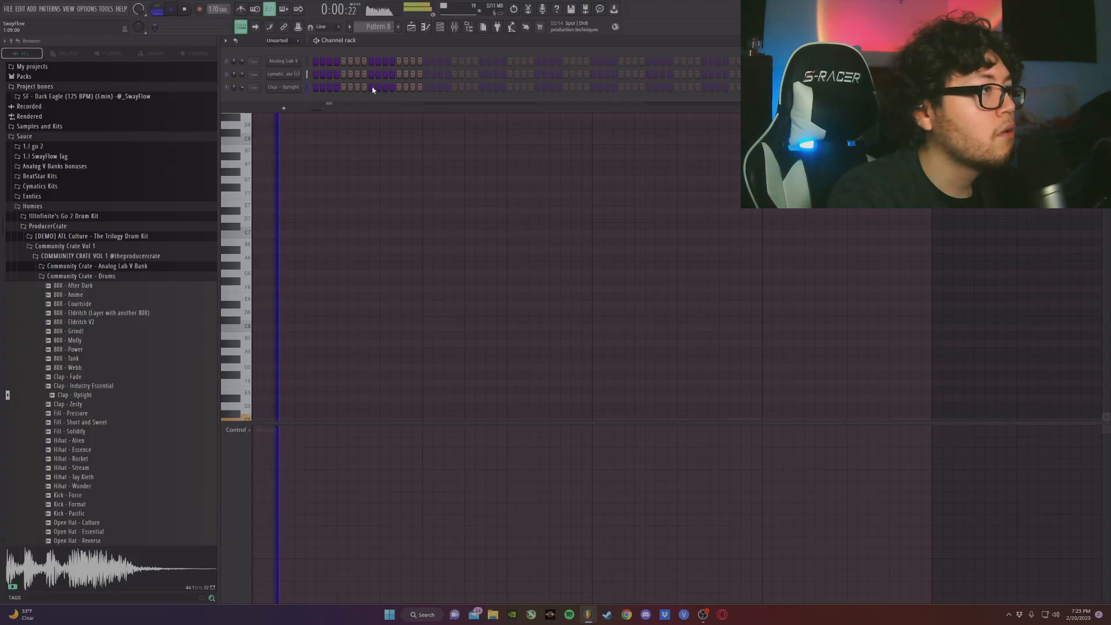
# - Place Clap - Uptight hits on step 9 of all four bars, plus an extra hit on step 13 of bar 4
pyautogui.click(372, 88)
pyautogui.click(483, 88)
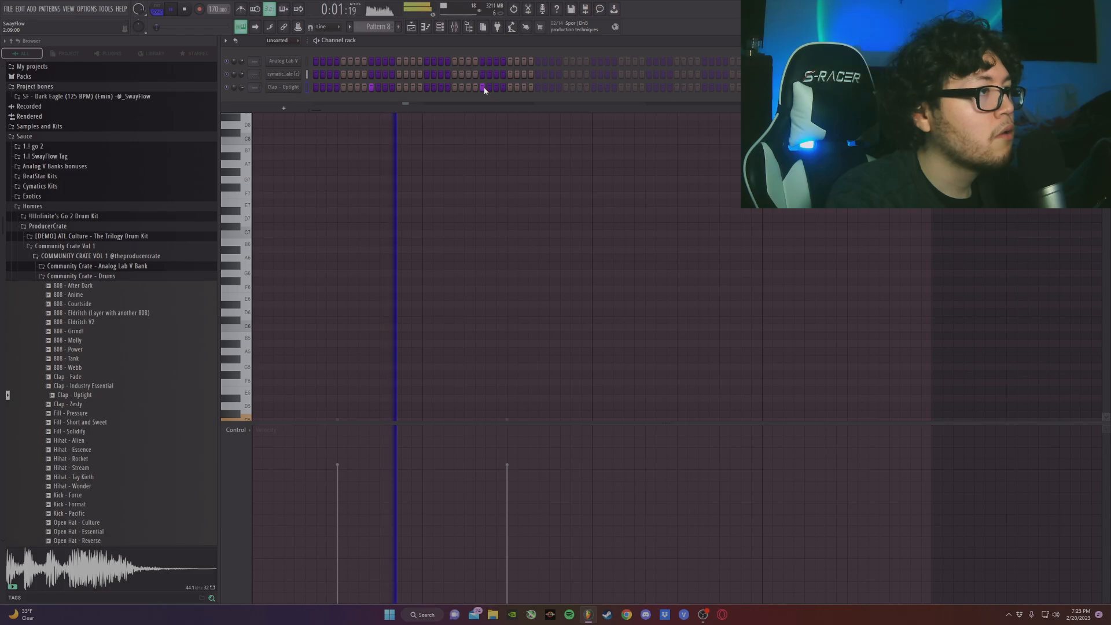
pyautogui.click(594, 88)
pyautogui.click(706, 88)
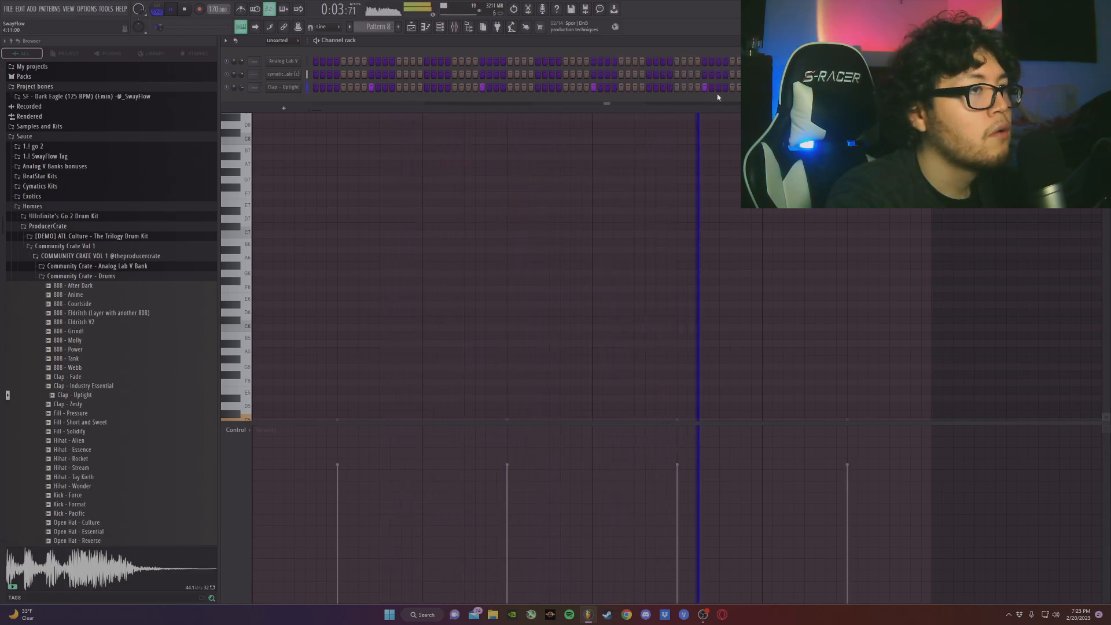
pyautogui.click(733, 88)
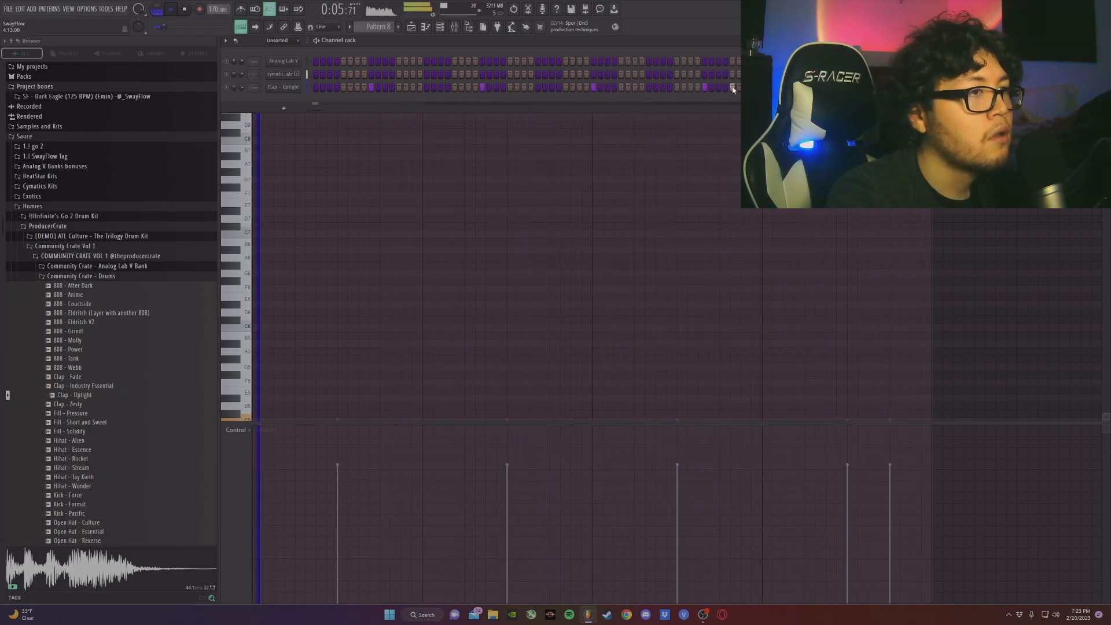
# - Replace the Hihat - Rocket sample in the channel rack with Hihat - Stream and play the pattern
pyautogui.scroll(-5, 86, 255)
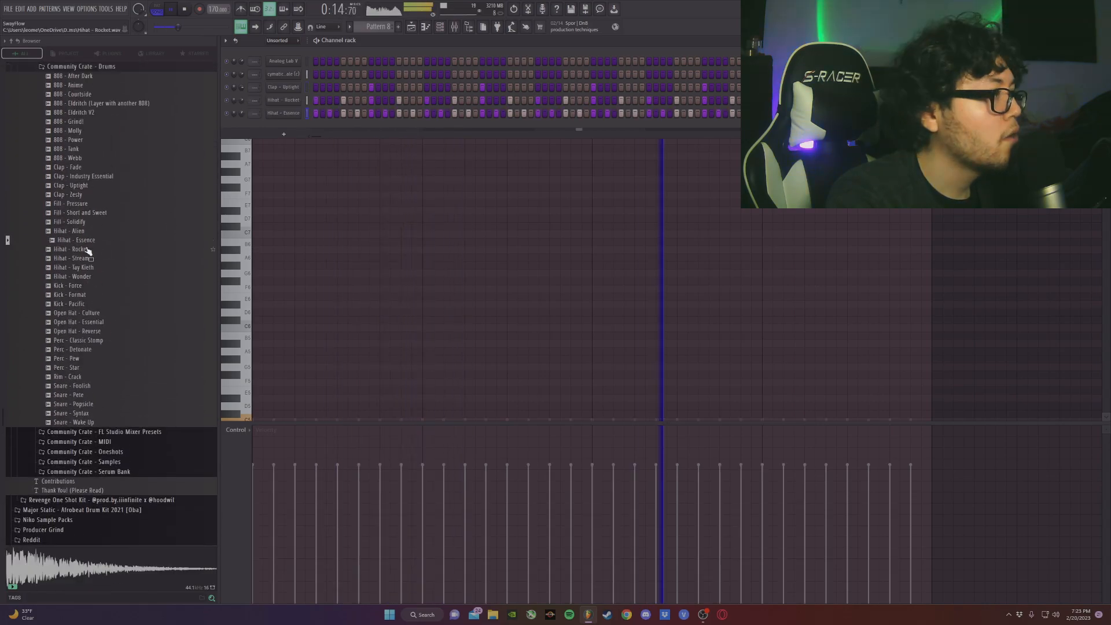
pyautogui.moveTo(81, 258); pyautogui.dragTo(231, 200)
pyautogui.moveTo(282, 103); pyautogui.dragTo(282, 102)
pyautogui.press('space')
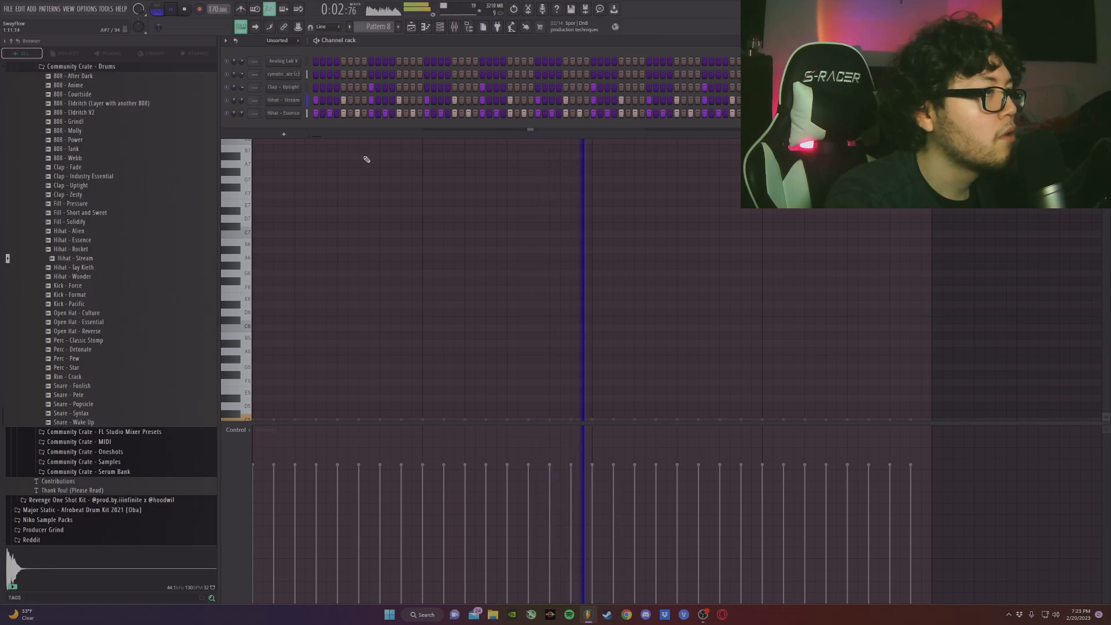
# - Audition kick and open hat samples, and add Open Hat - Culture and Snare - Foolish to the drum pattern
pyautogui.click(87, 295)
pyautogui.click(86, 314)
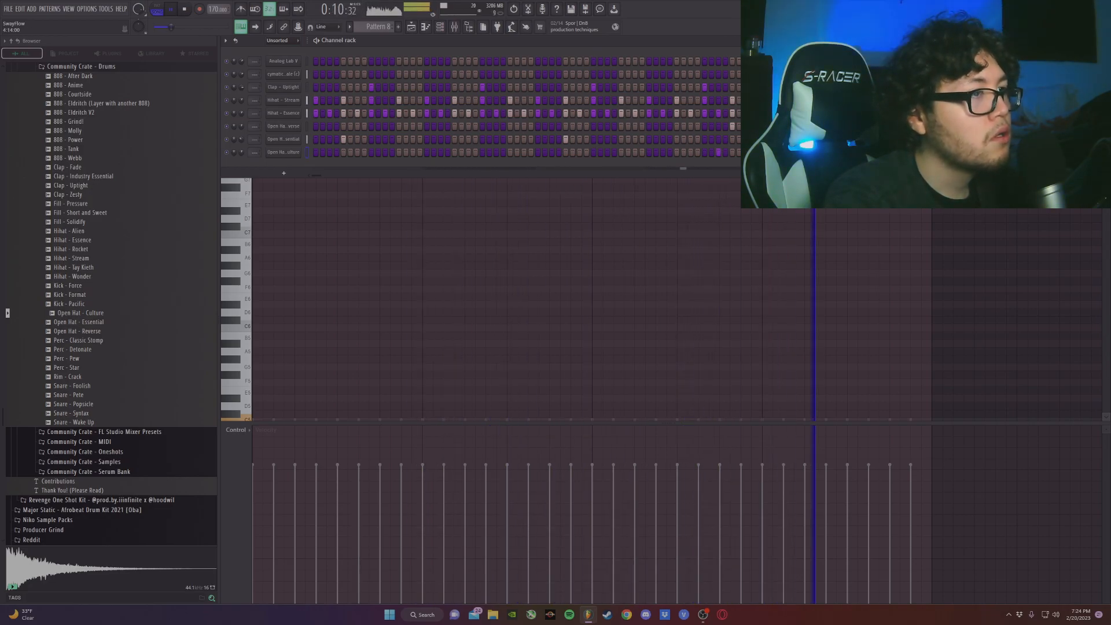
pyautogui.click(283, 152)
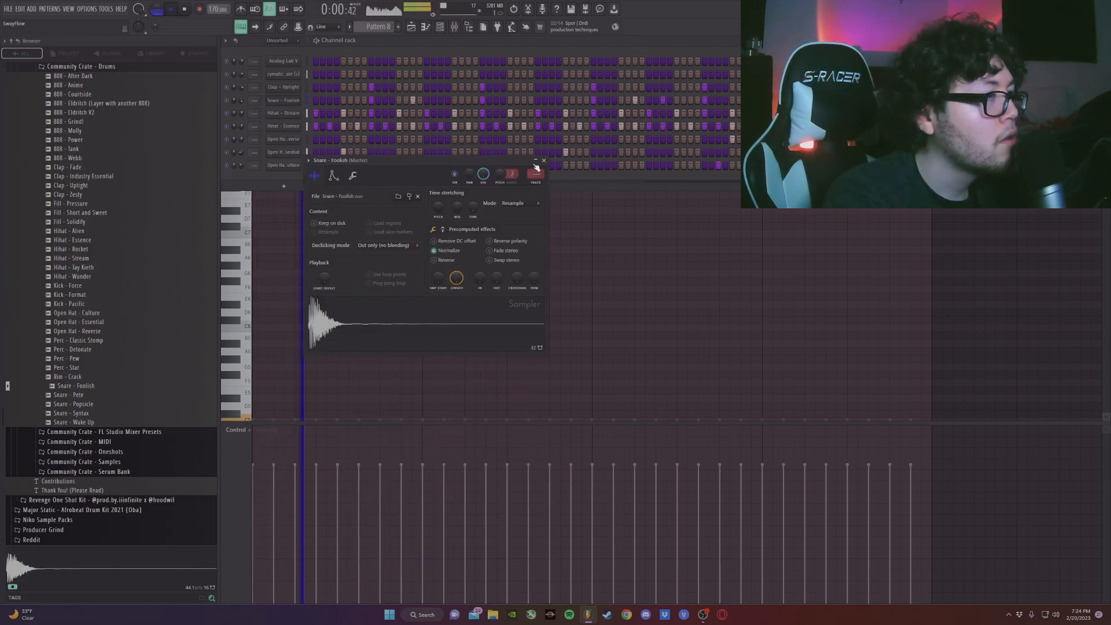
pyautogui.click(544, 161)
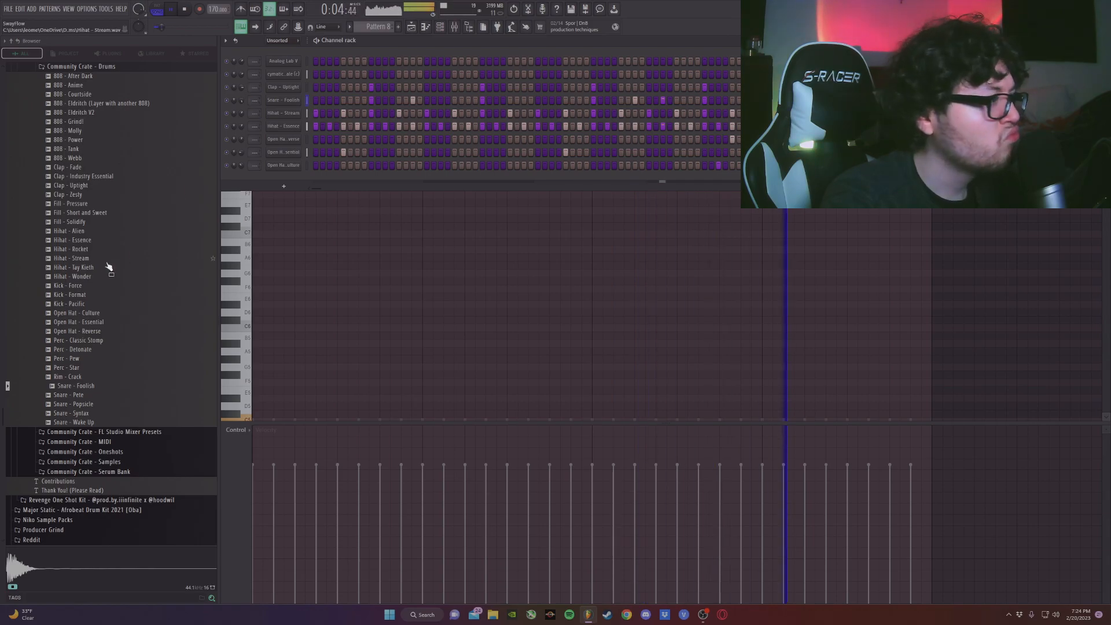
# - Add softer double hits and one lower-pitched hit to bar 1 of the Hihat - Essence notes in the piano roll
pyautogui.scroll(3, 108, 268)
pyautogui.click(1084, 41)
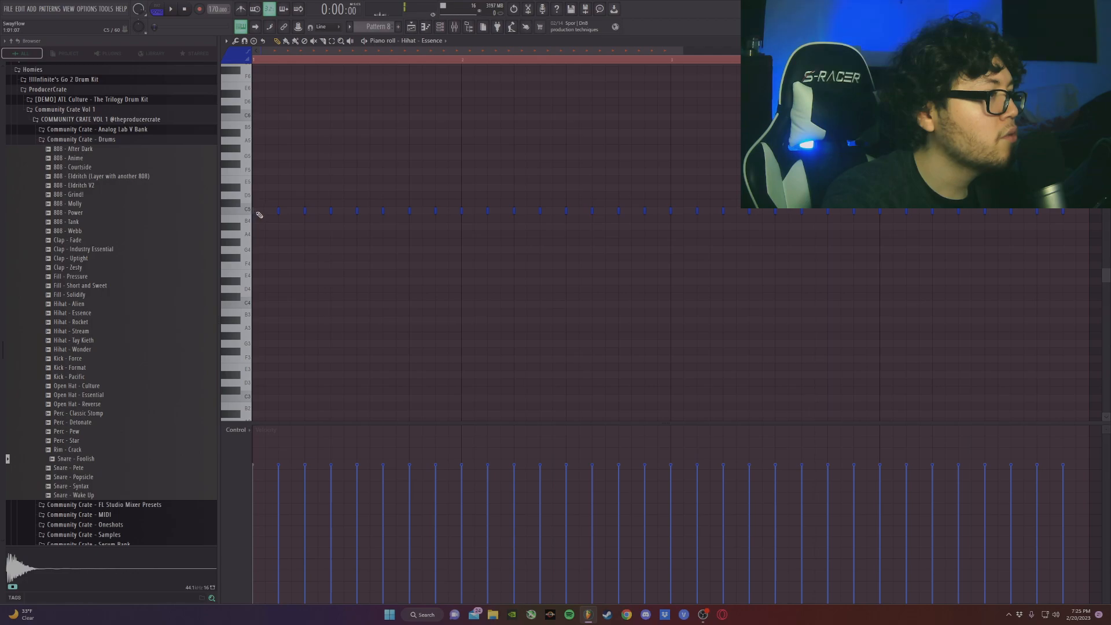
pyautogui.hotkey('ctrl', 'z')
pyautogui.hotkey('ctrl', 'z')
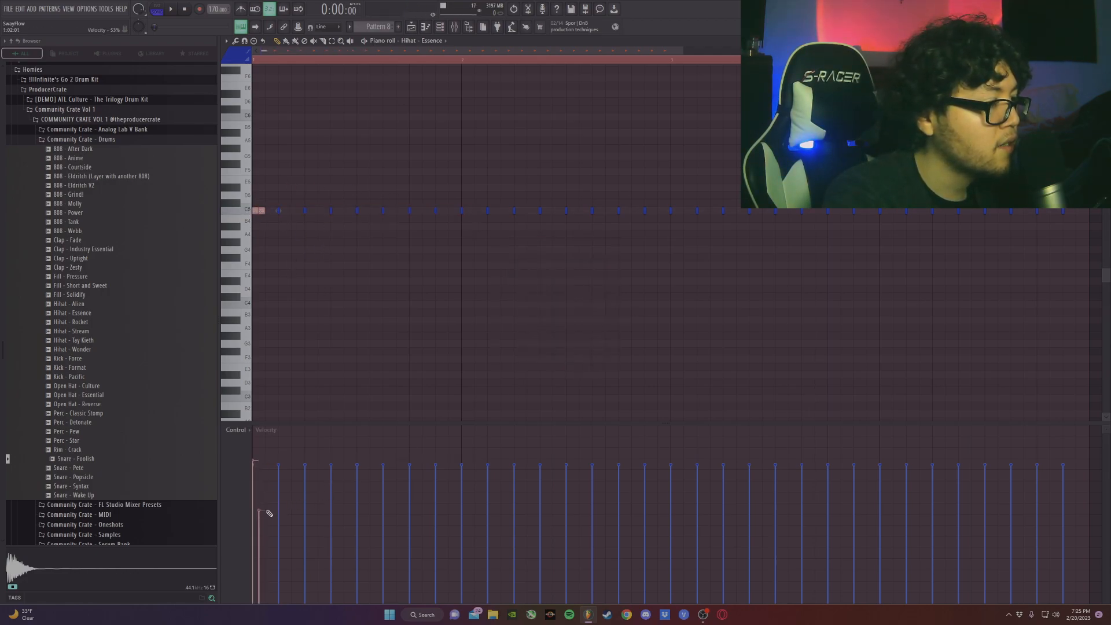
pyautogui.click(386, 243)
pyautogui.press('space')
pyautogui.press('space')
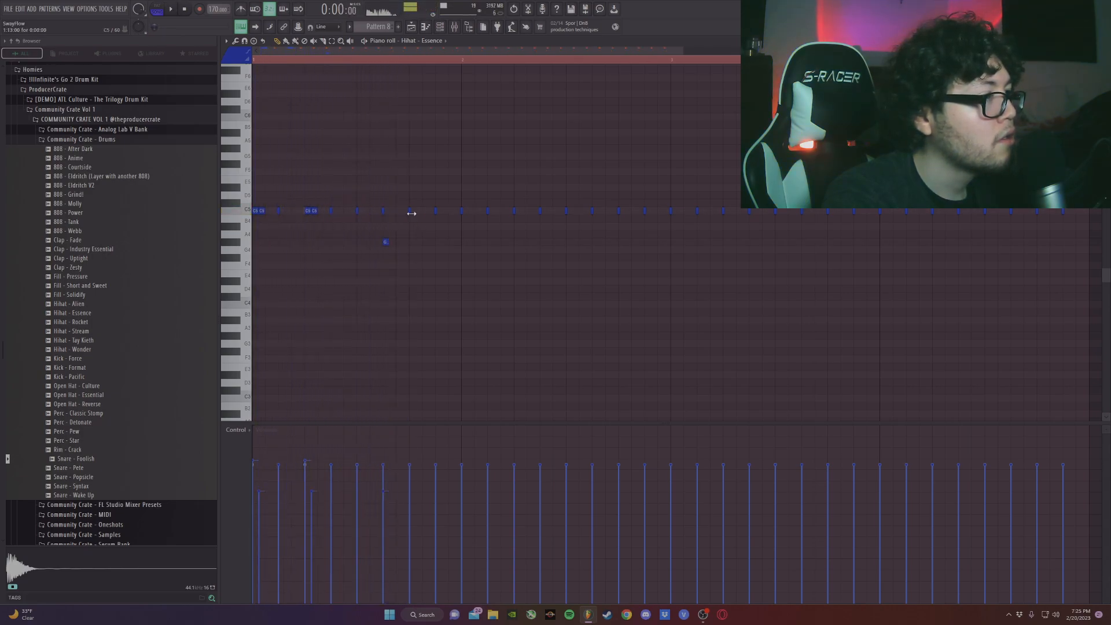
# - Chop the hi-hat note on the last beat of bar 1 into a four-hit roll with rising velocity
pyautogui.hotkey('alt', 'u')
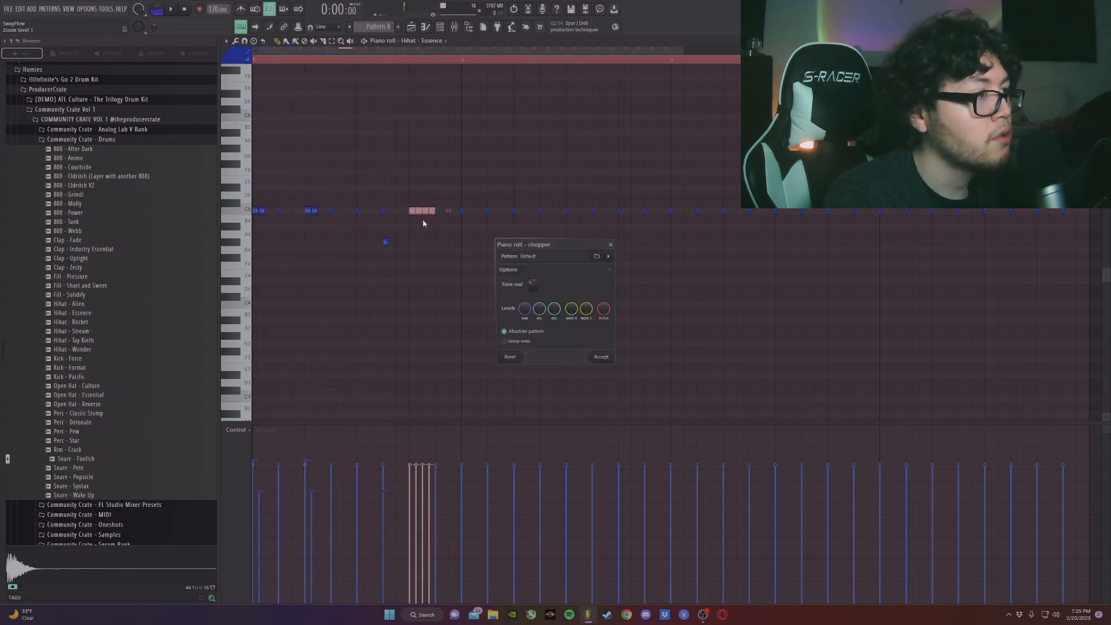
pyautogui.press('space')
pyautogui.click(601, 356)
pyautogui.moveTo(440, 455); pyautogui.dragTo(391, 572)
pyautogui.hotkey('ctrl', 'd')
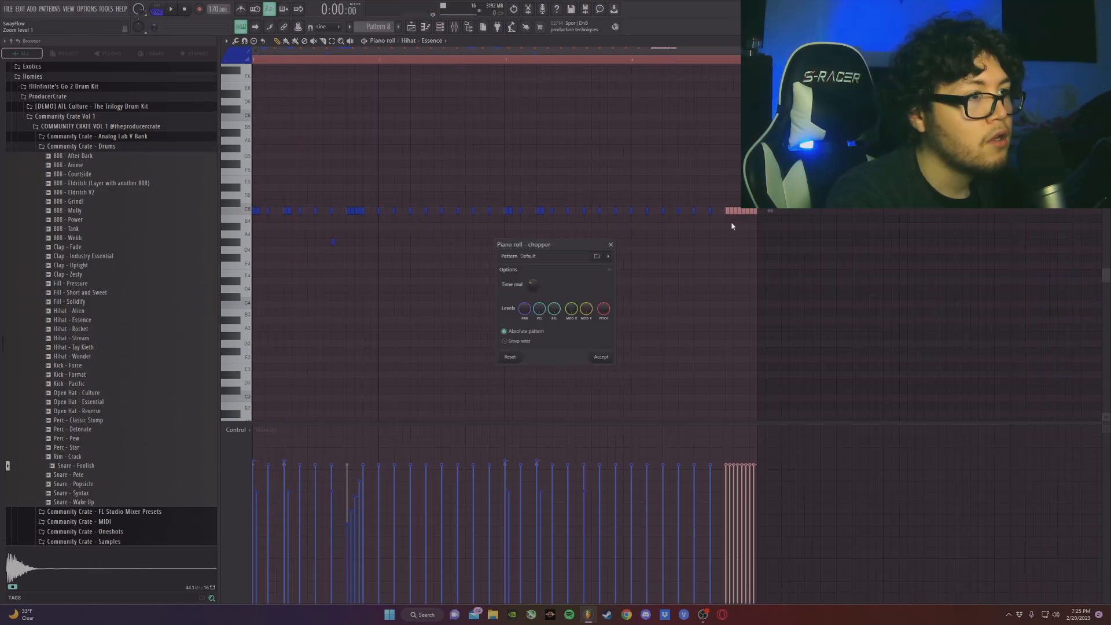
# - Chop the final hi-hat note of bar 4 into a rapid roll and ramp its velocities upward
pyautogui.press('space')
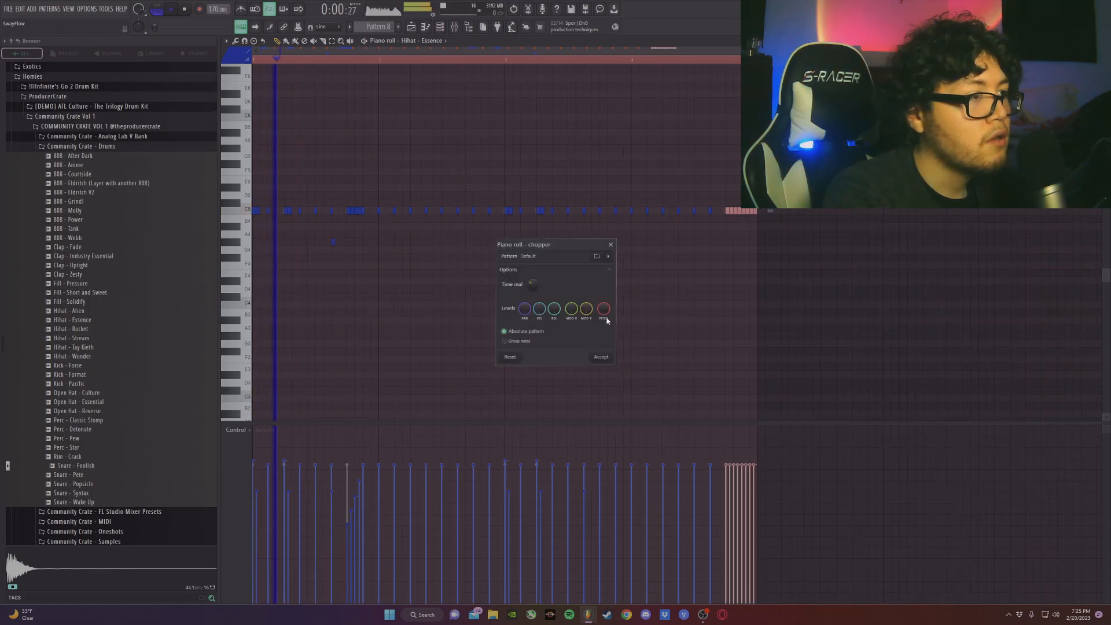
pyautogui.click(601, 357)
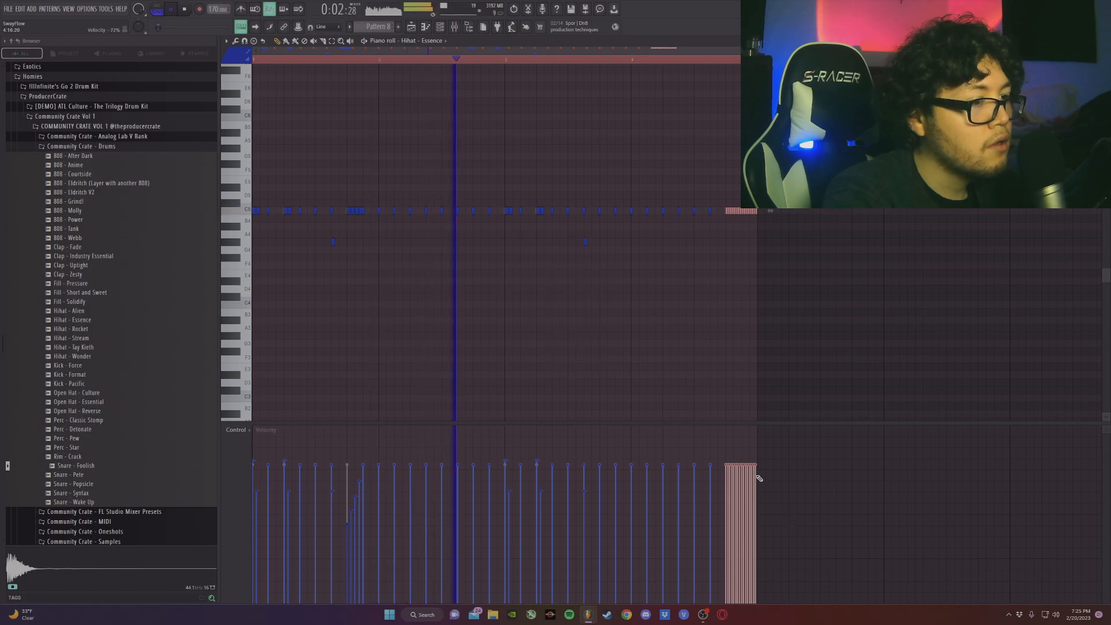
pyautogui.moveTo(726, 574); pyautogui.dragTo(757, 471)
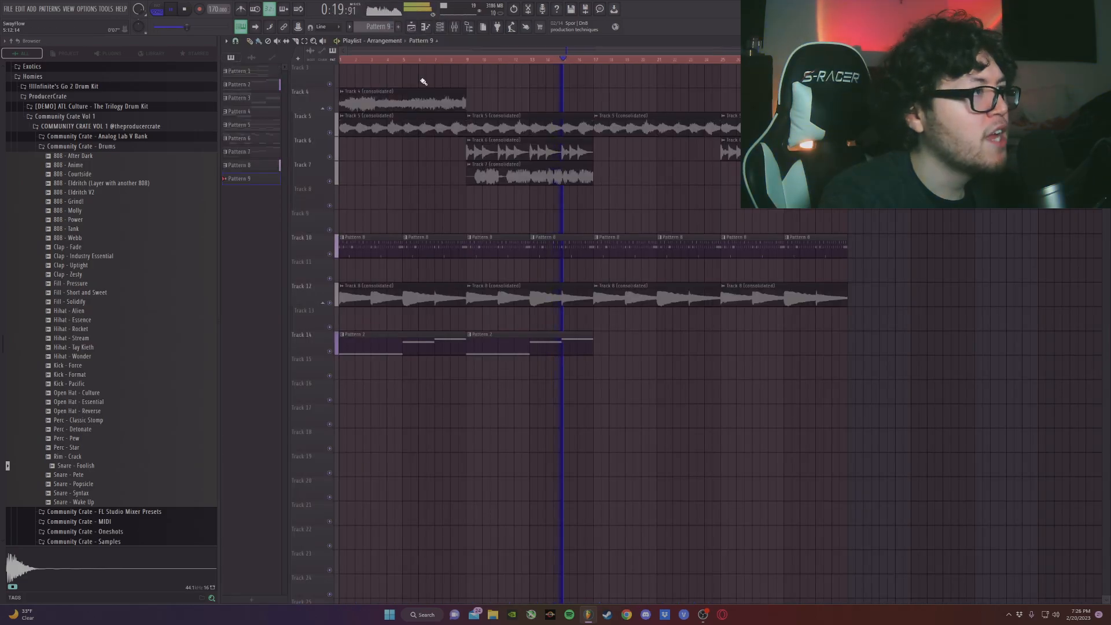
# - Place Pattern 9 on playlist Track 13 from bar 17 onward
pyautogui.click(597, 322)
pyautogui.moveTo(607, 320); pyautogui.dragTo(785, 316)
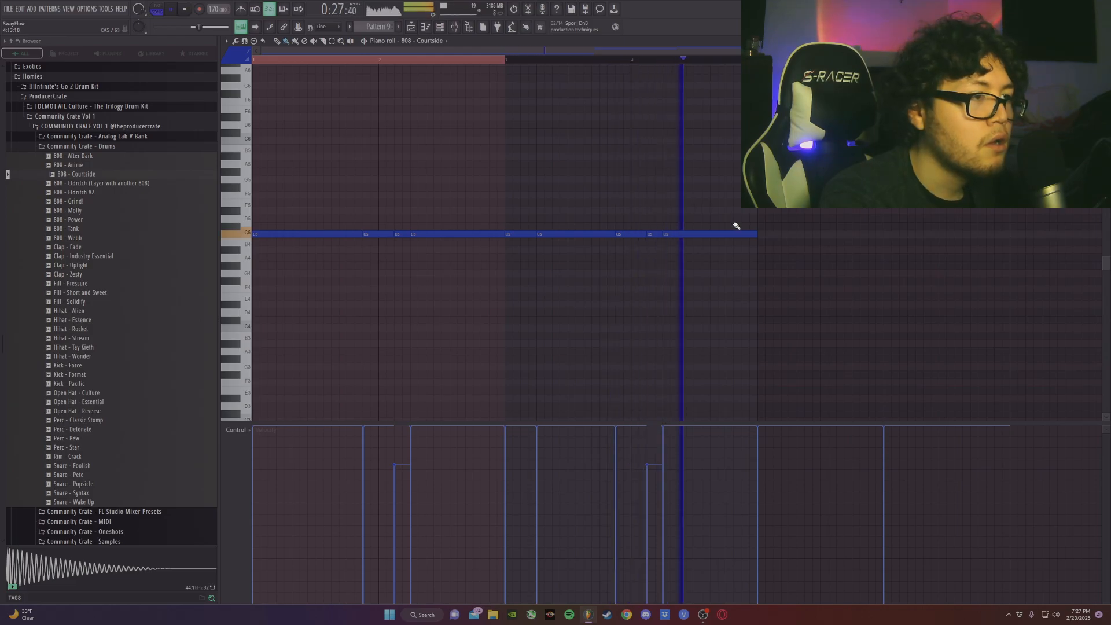
# - Shorten the last 808 - Courtside note in bar 4 and add another hit filling the rest of the bar
pyautogui.press('space')
pyautogui.moveTo(755, 234); pyautogui.dragTo(707, 239)
pyautogui.click(715, 234)
pyautogui.press('space')
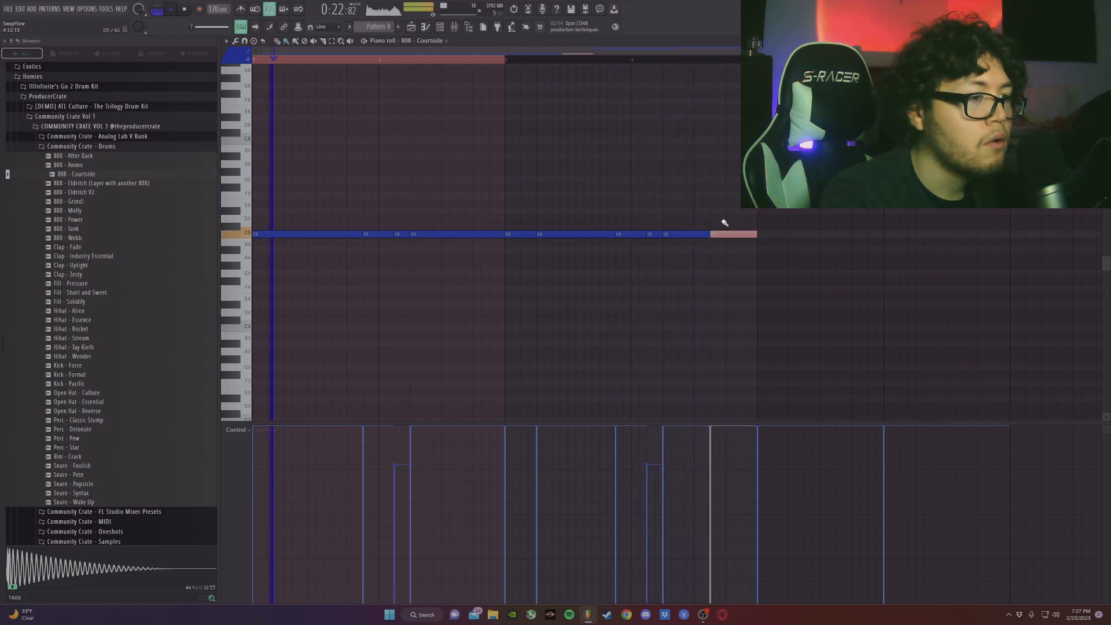
pyautogui.scroll(-2, 493, 60)
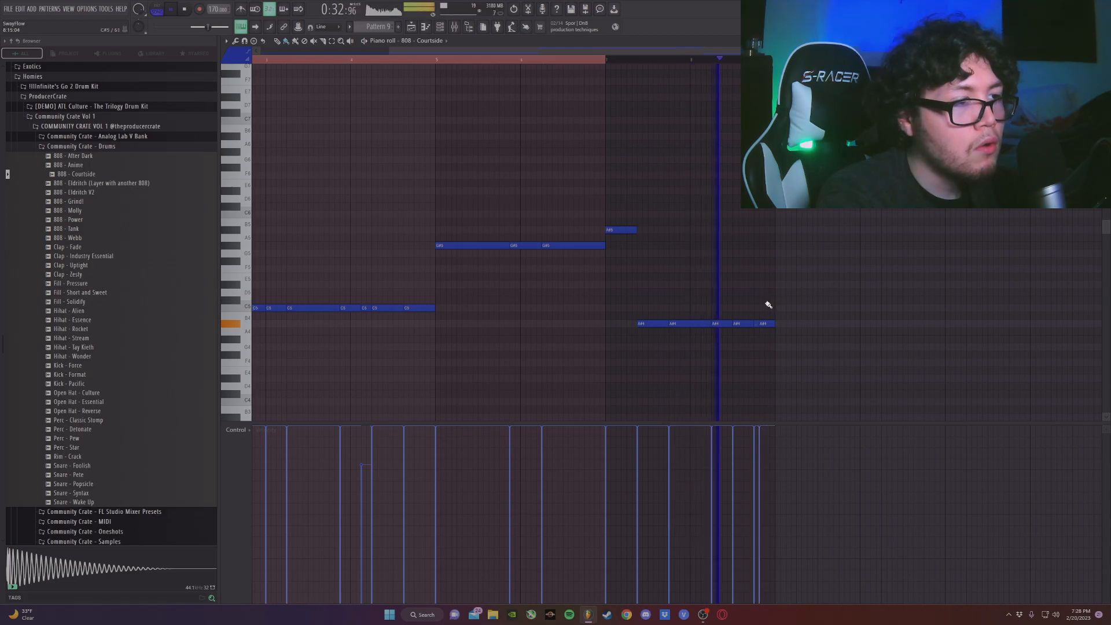
# - Transpose all selected 808 - Courtside notes up two semitones
pyautogui.click(439, 27)
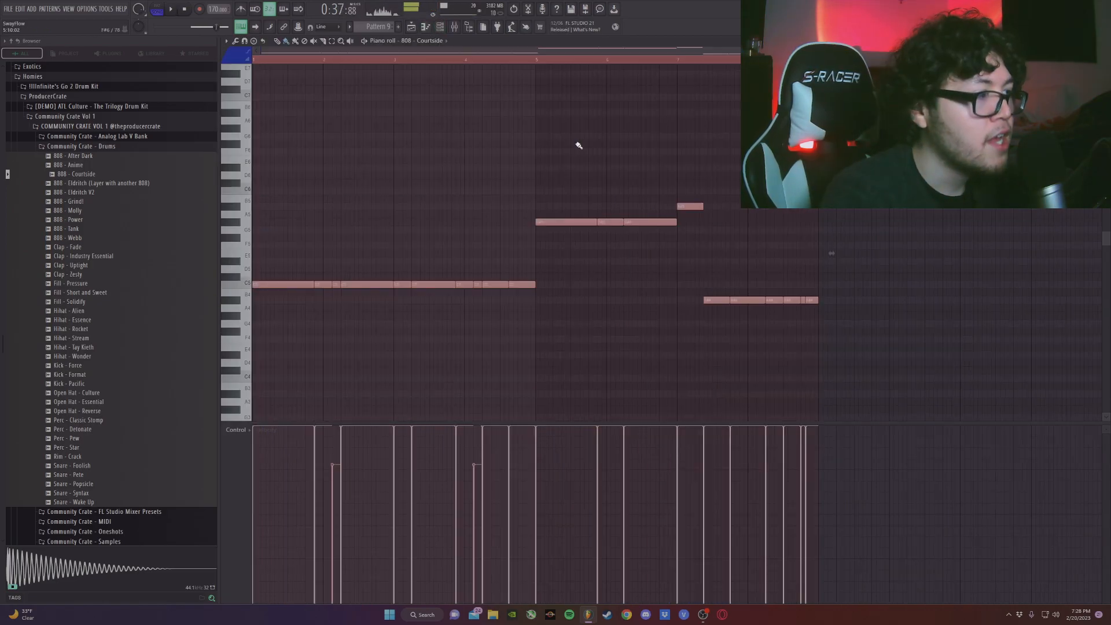
pyautogui.hotkey('shift', 'Up')
pyautogui.hotkey('shift', 'Up')
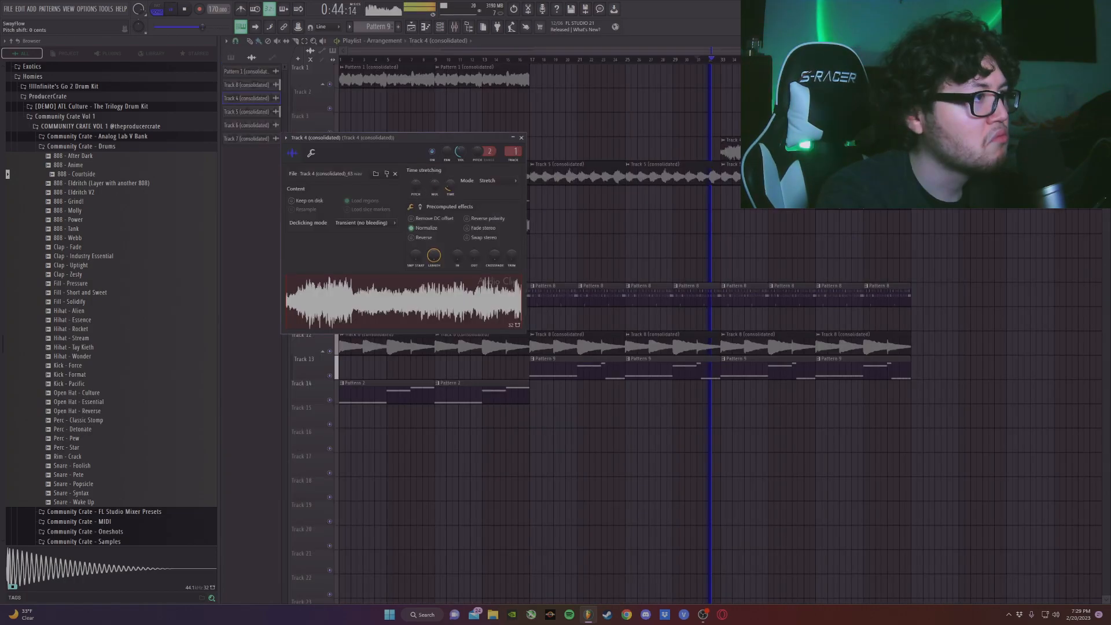
# - Browse the C - Mayham Trap Sample Pack and place impact and reverse FX samples on Tracks 15 to 17
pyautogui.press('Escape')
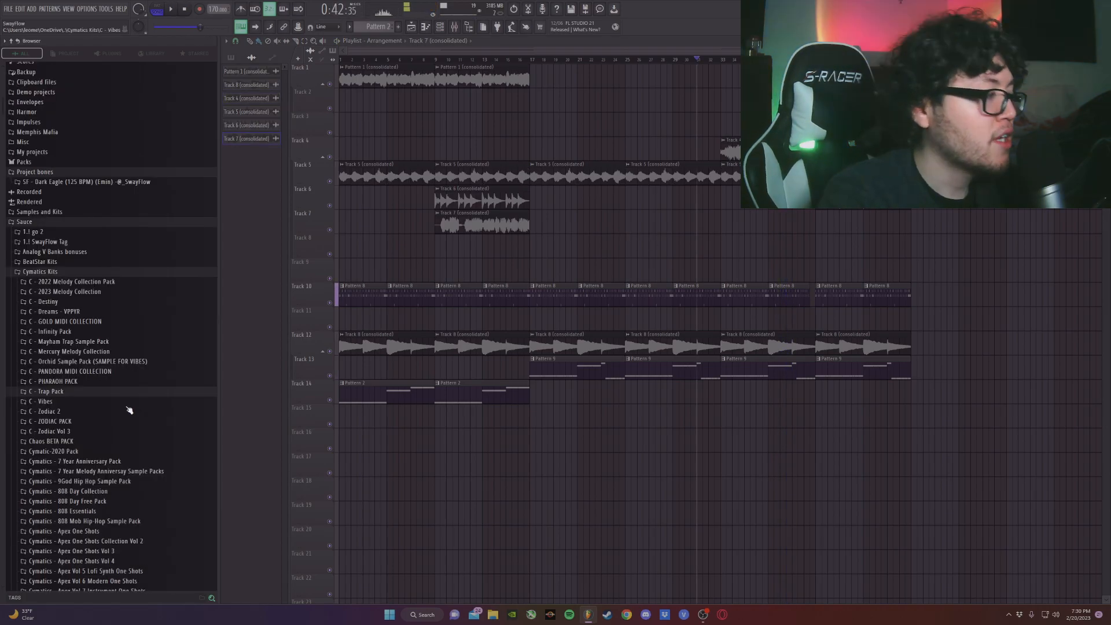
pyautogui.click(56, 308)
pyautogui.click(91, 439)
pyautogui.click(75, 385)
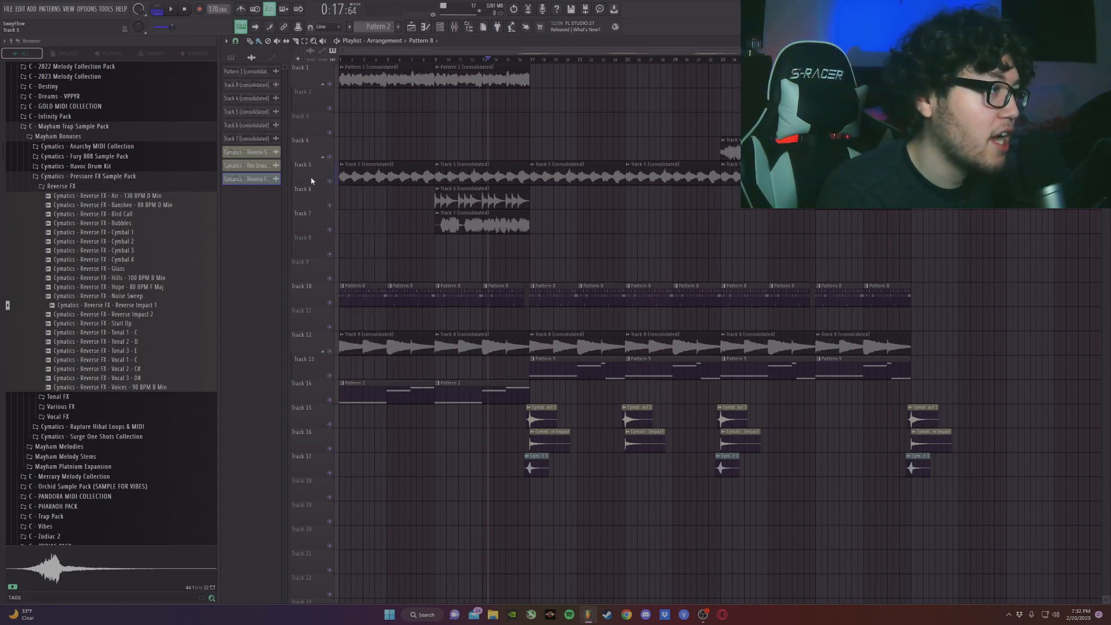
# - Solo Track 5 in the playlist
pyautogui.rightClick(330, 181)
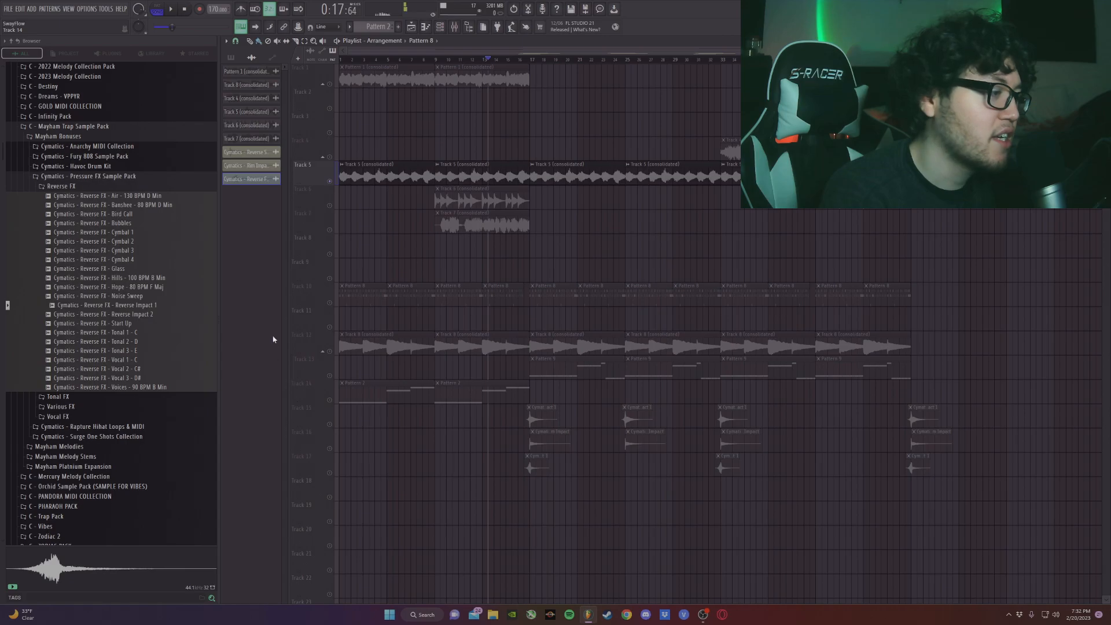